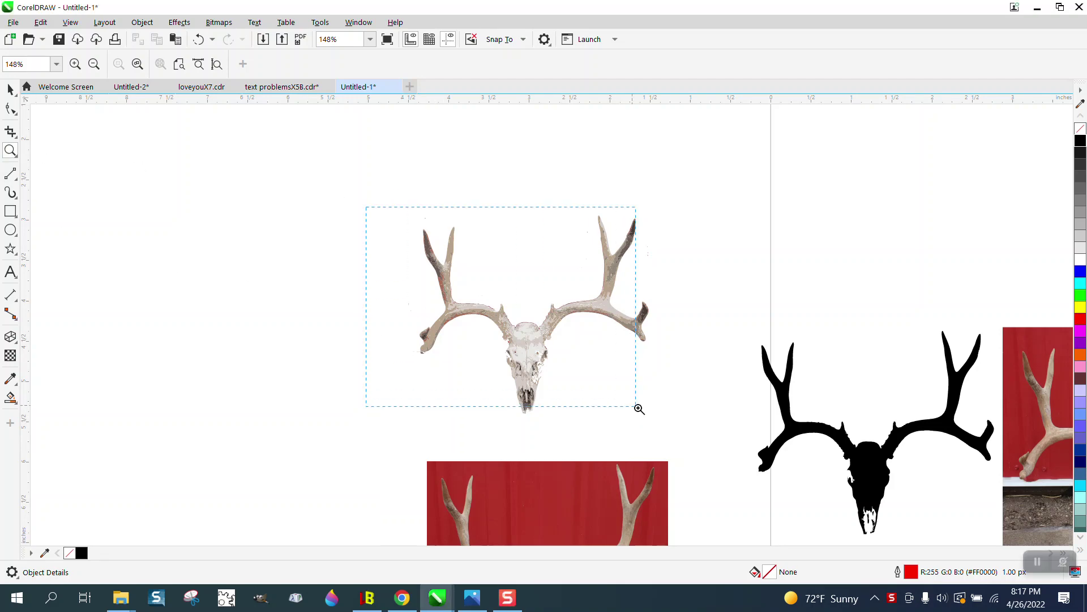
# Delete the four small stray red slivers and tan fragments around the skull's eye region.
pyautogui.moveTo(510, 361); pyautogui.dragTo(616, 425)
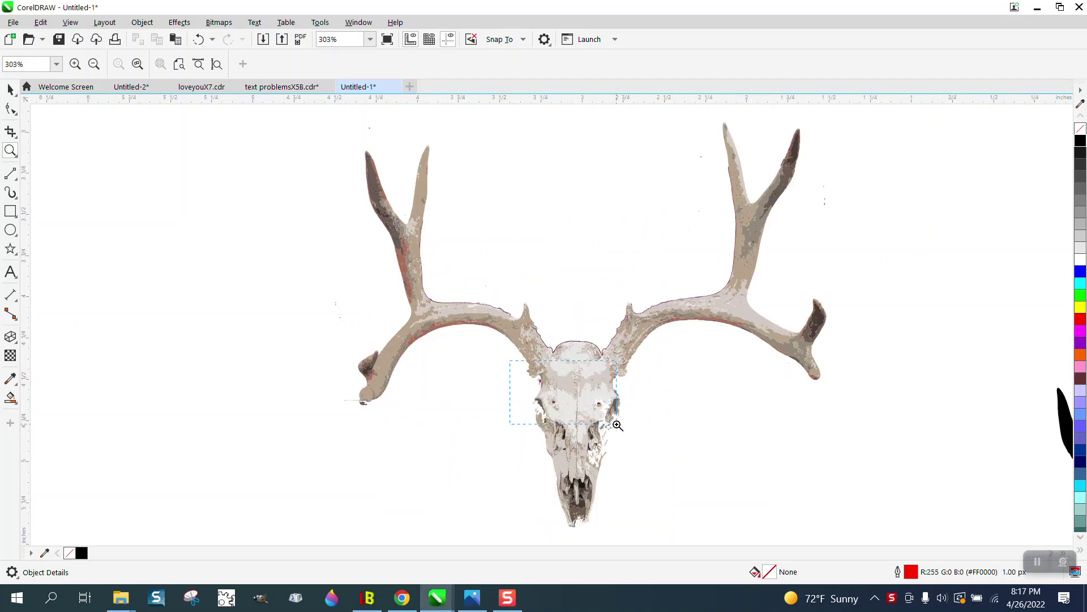
pyautogui.click(10, 89)
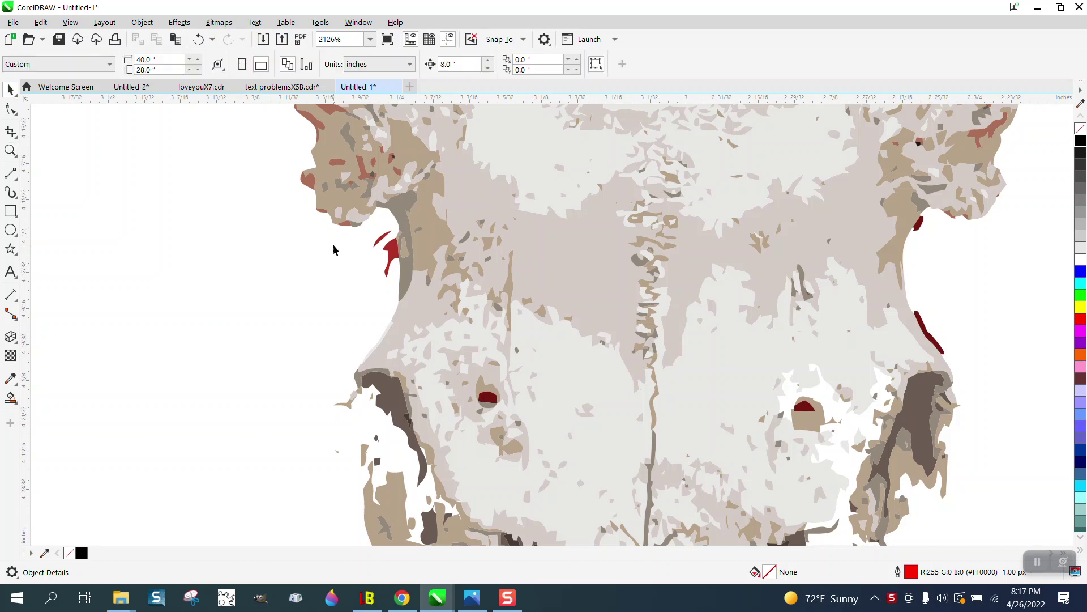
pyautogui.click(389, 256)
pyautogui.press('Delete')
pyautogui.click(383, 244)
pyautogui.press('Delete')
pyautogui.click(343, 405)
pyautogui.press('Delete')
pyautogui.click(340, 453)
pyautogui.press('Delete')
# Delete the dark red outline running along the top of the skull.
pyautogui.scroll(-1, 328, 454)
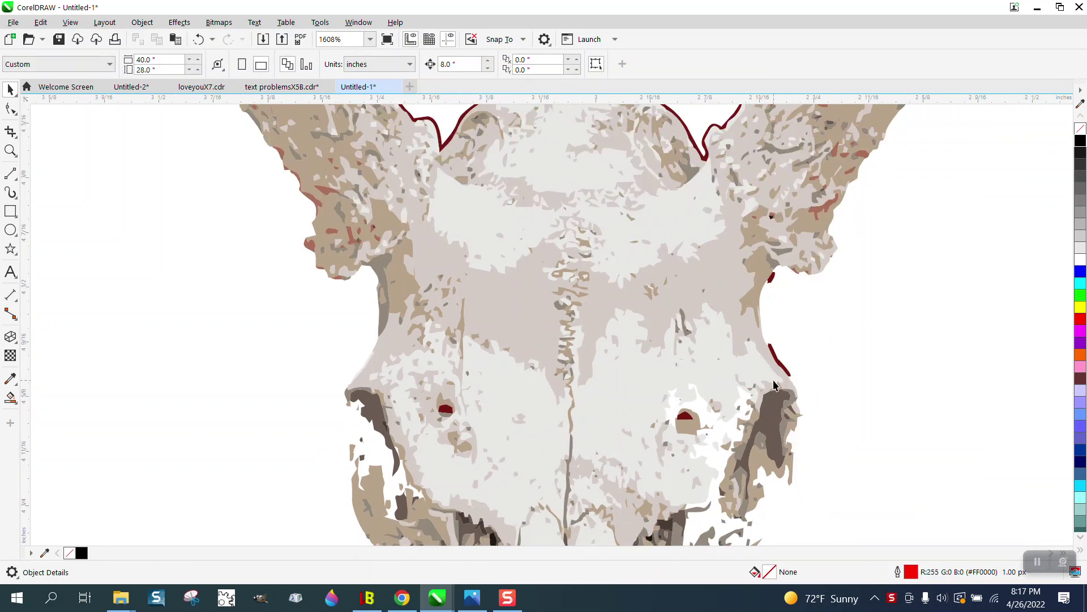
pyautogui.scroll(-1, 759, 370)
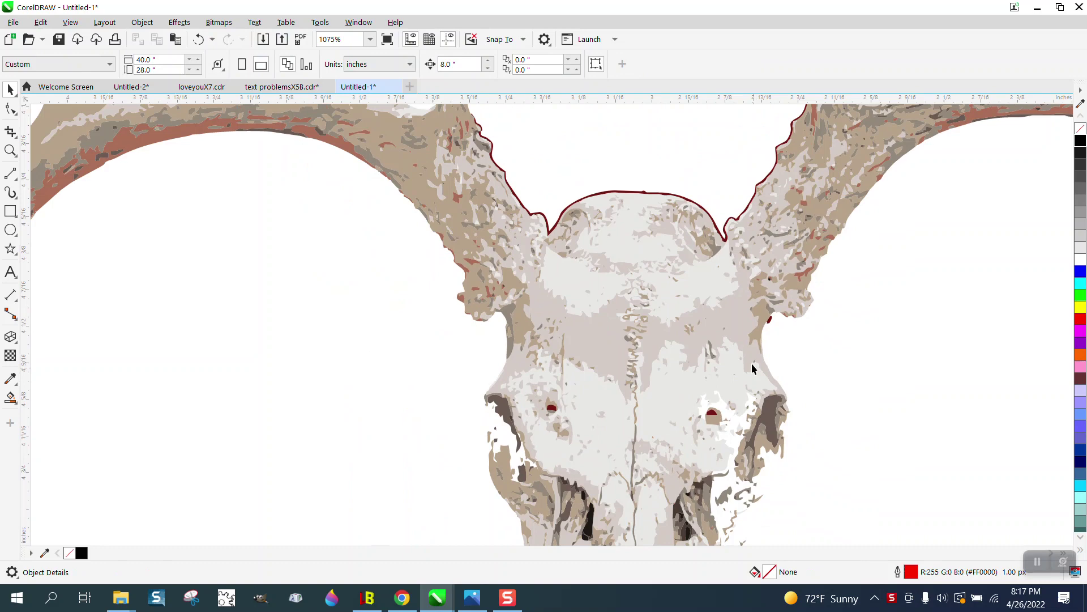
pyautogui.click(725, 243)
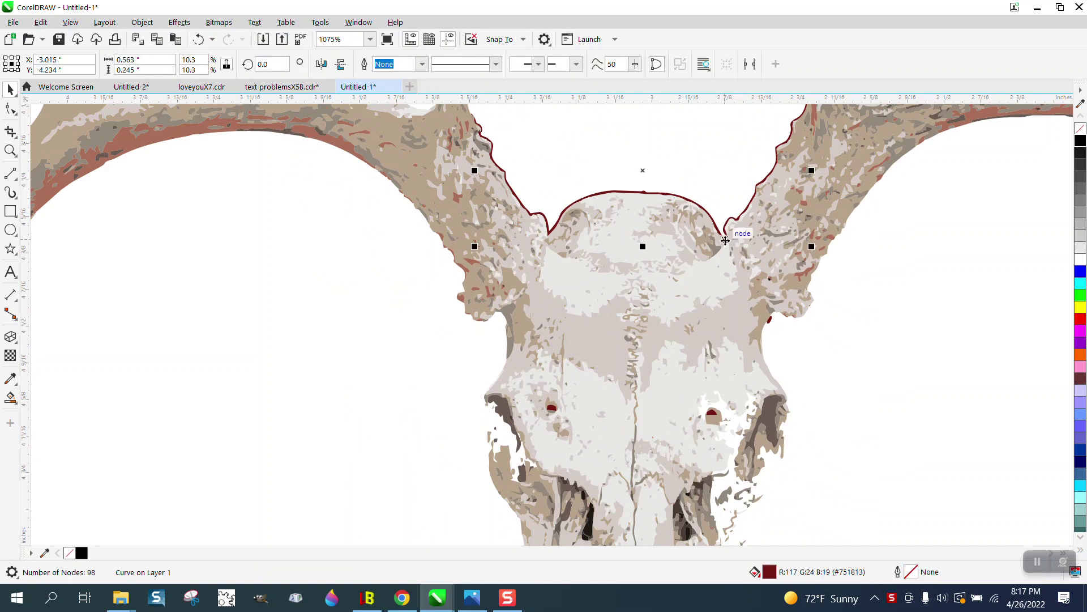
pyautogui.press('Delete')
# Delete the dark red edge segments on the right antler (two) and the left antler.
pyautogui.scroll(-1, 604, 303)
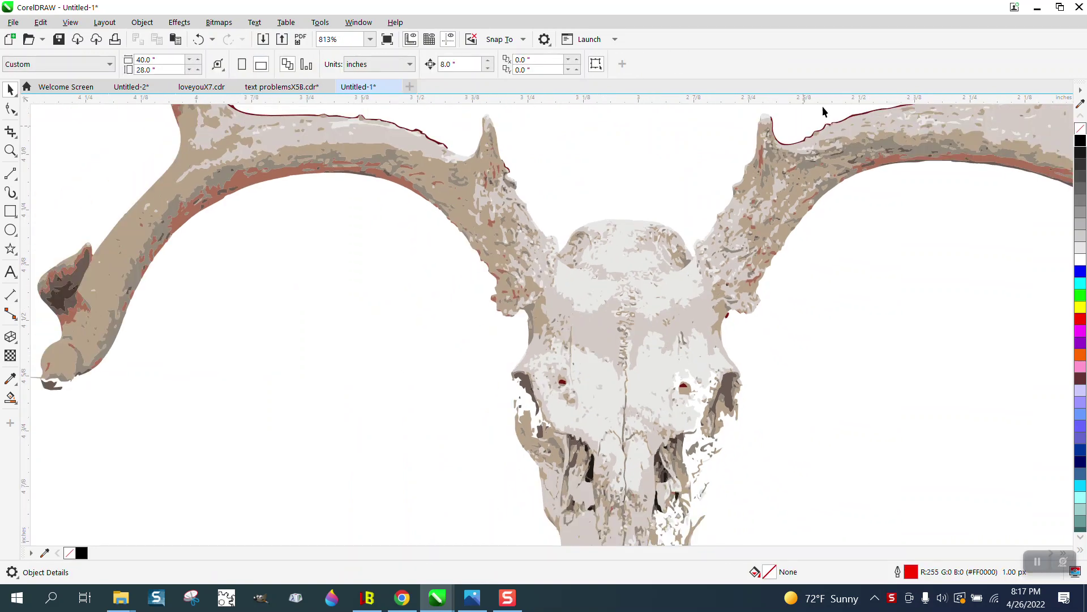
pyautogui.click(787, 148)
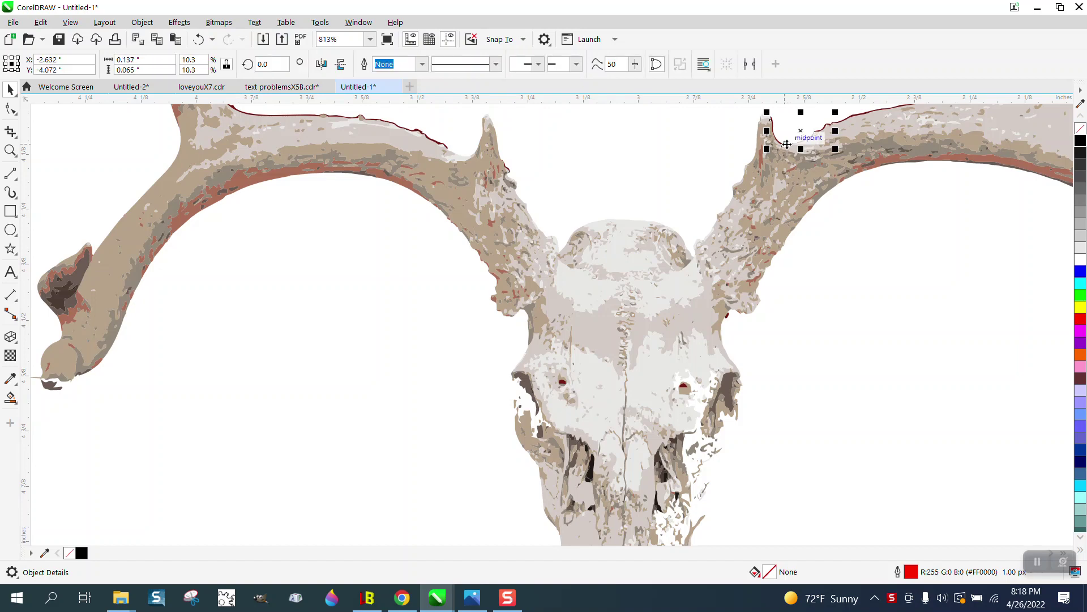
pyautogui.press('Delete')
pyautogui.click(865, 118)
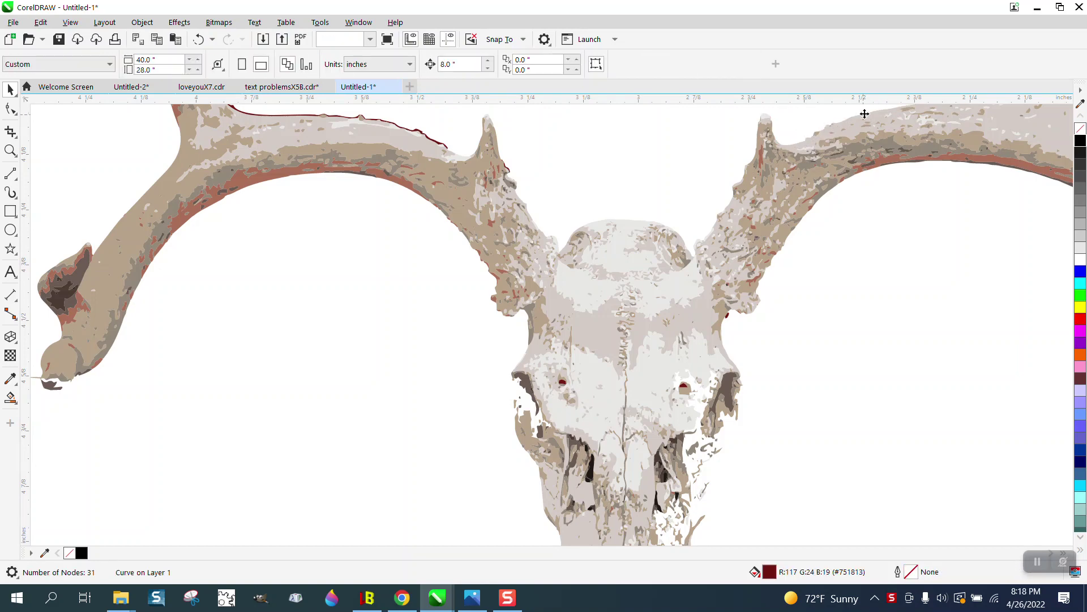
pyautogui.press('Delete')
pyautogui.click(433, 137)
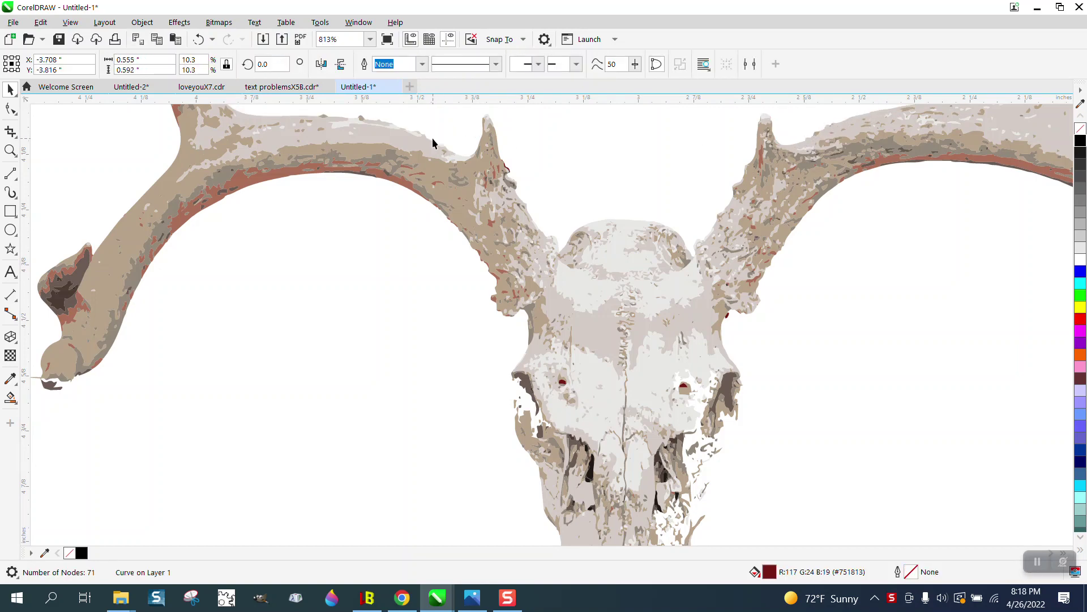
pyautogui.press('Delete')
pyautogui.scroll(-2, 449, 178)
pyautogui.scroll(-3, 415, 238)
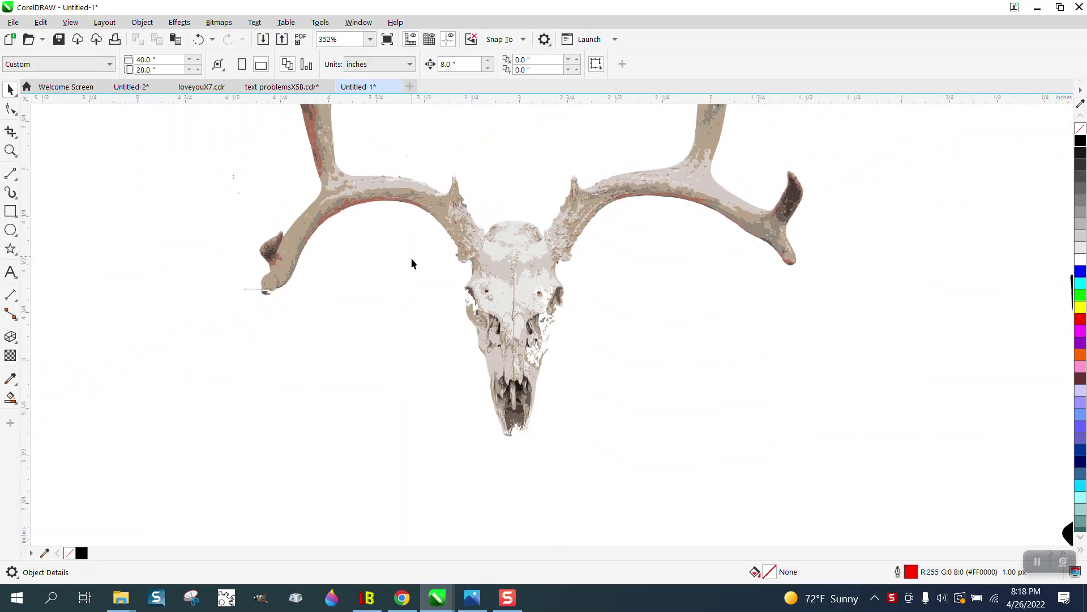
pyautogui.click(10, 152)
pyautogui.moveTo(298, 138); pyautogui.dragTo(711, 369)
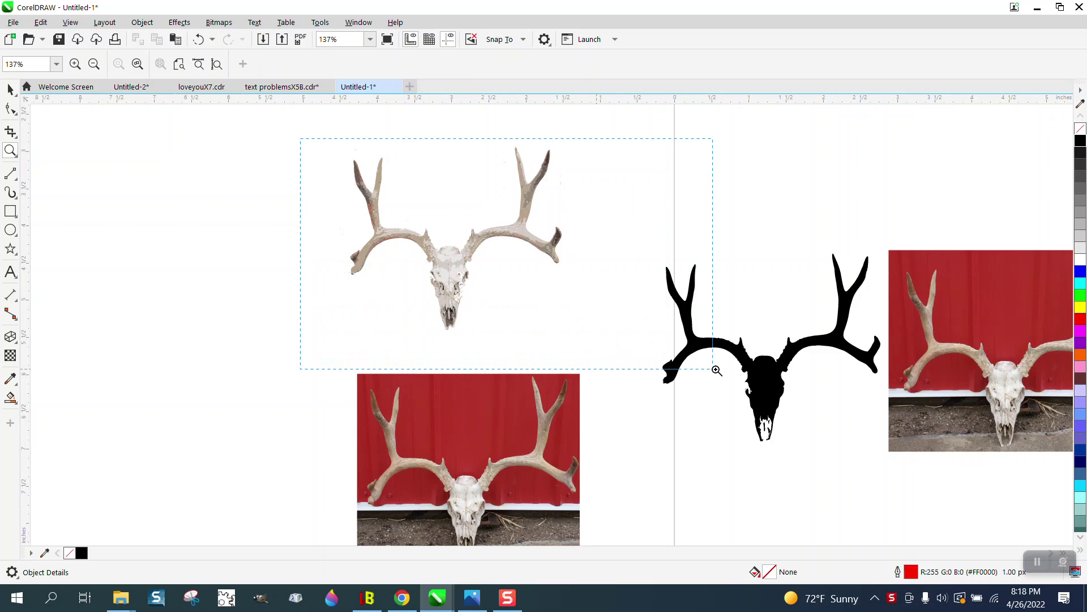
pyautogui.click(12, 89)
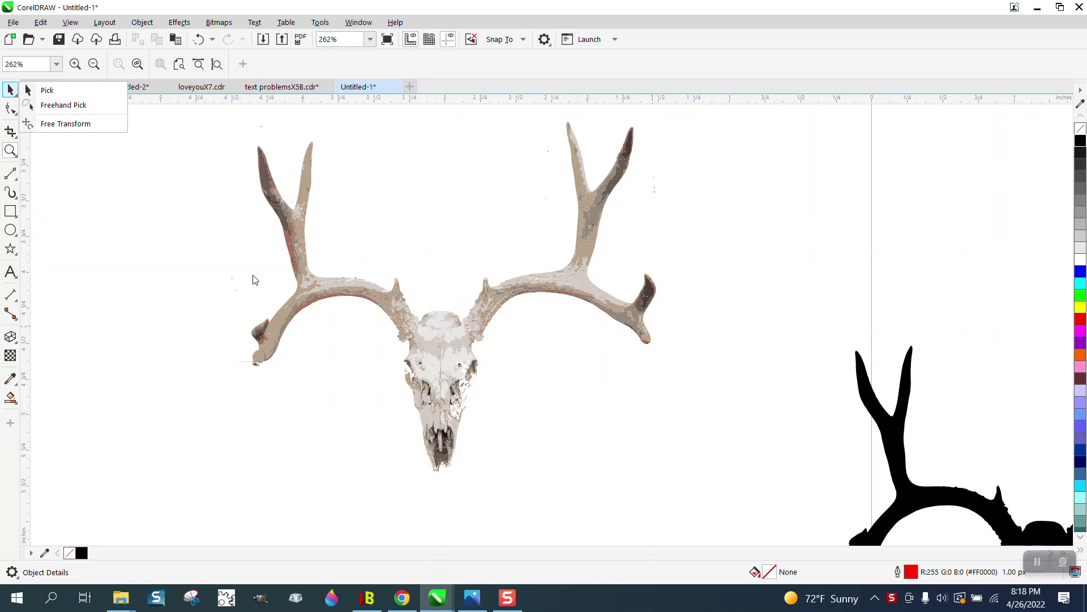
pyautogui.click(11, 150)
pyautogui.click(49, 149)
pyautogui.moveTo(239, 331); pyautogui.dragTo(326, 399)
pyautogui.click(10, 89)
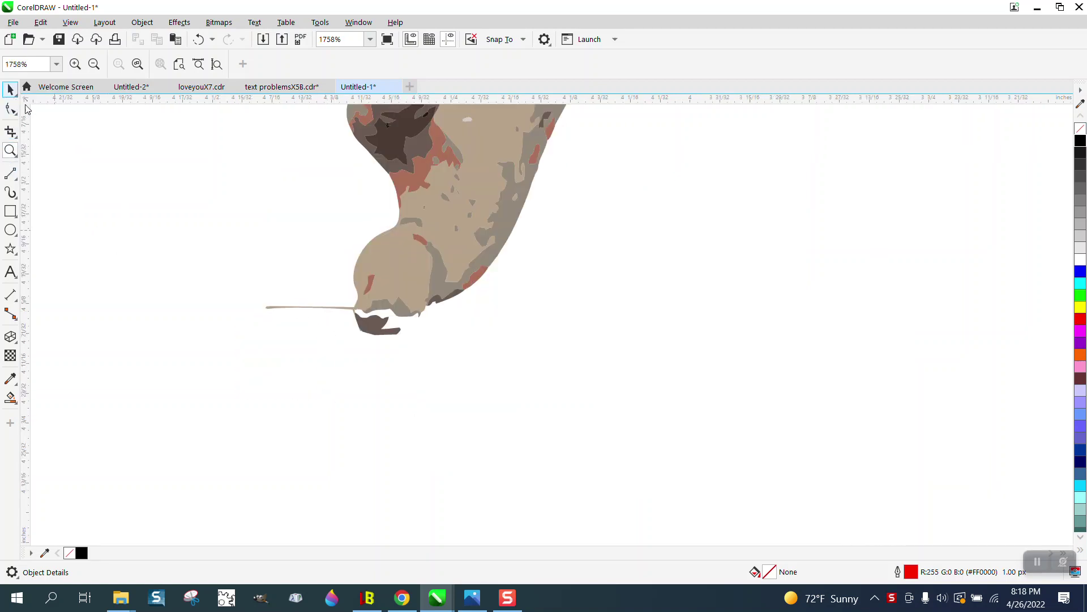
pyautogui.click(276, 307)
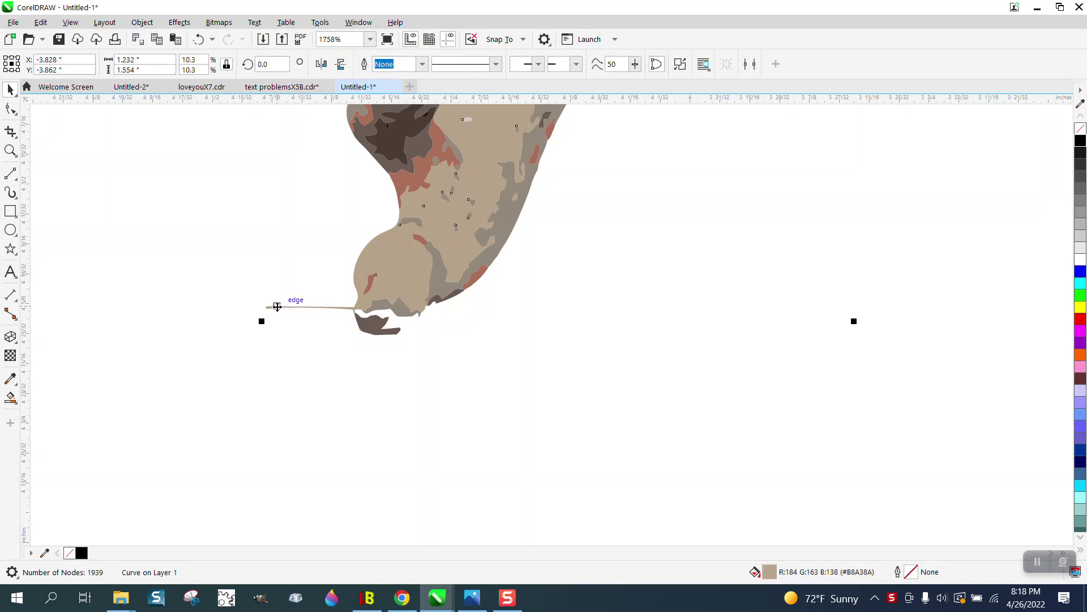
pyautogui.press('Delete')
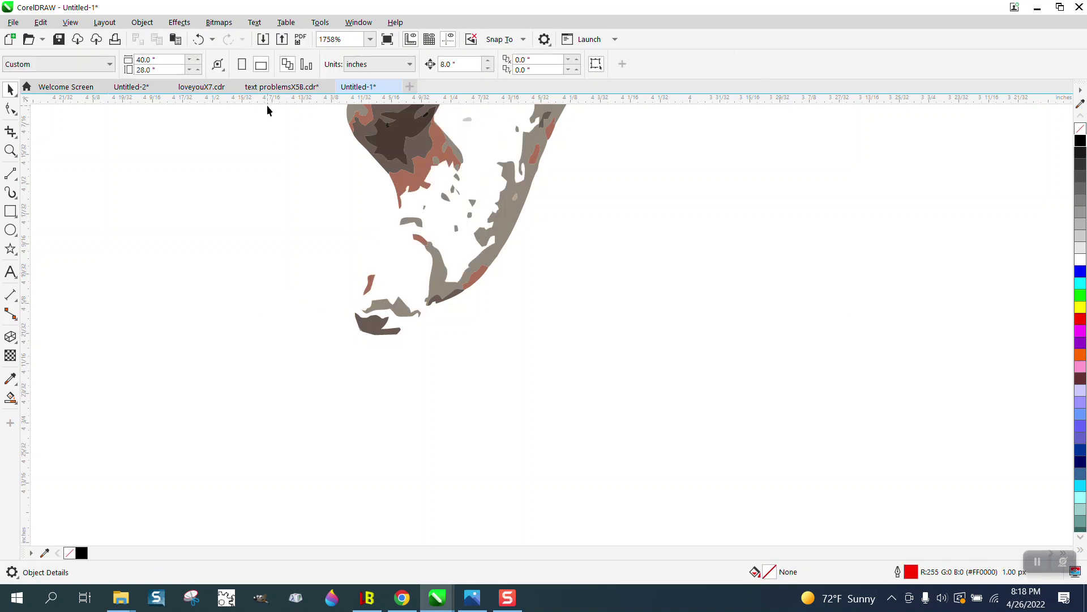
pyautogui.click(199, 39)
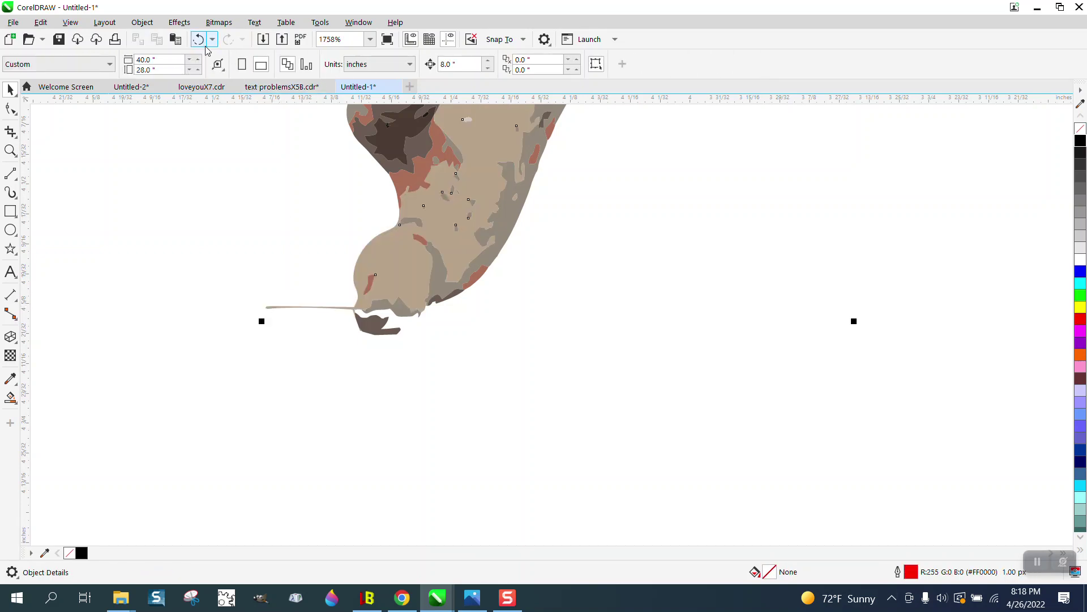
# Zoom in on the left antler tip and delete the spike's three tip nodes.
pyautogui.click(10, 151)
pyautogui.scroll(-3, 441, 404)
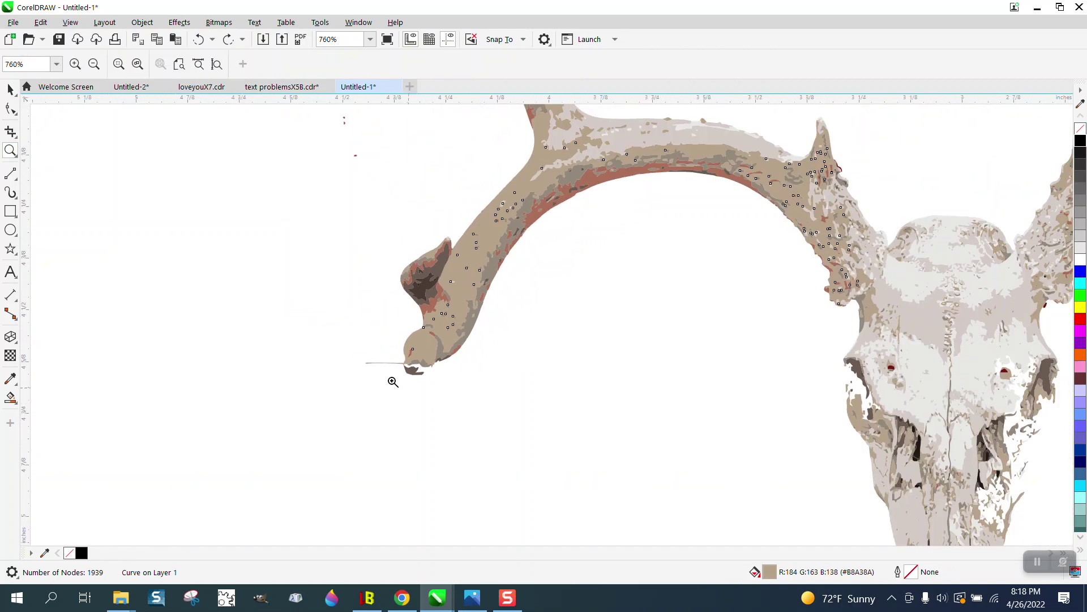
pyautogui.moveTo(363, 352); pyautogui.dragTo(444, 394)
pyautogui.rightClick(444, 390)
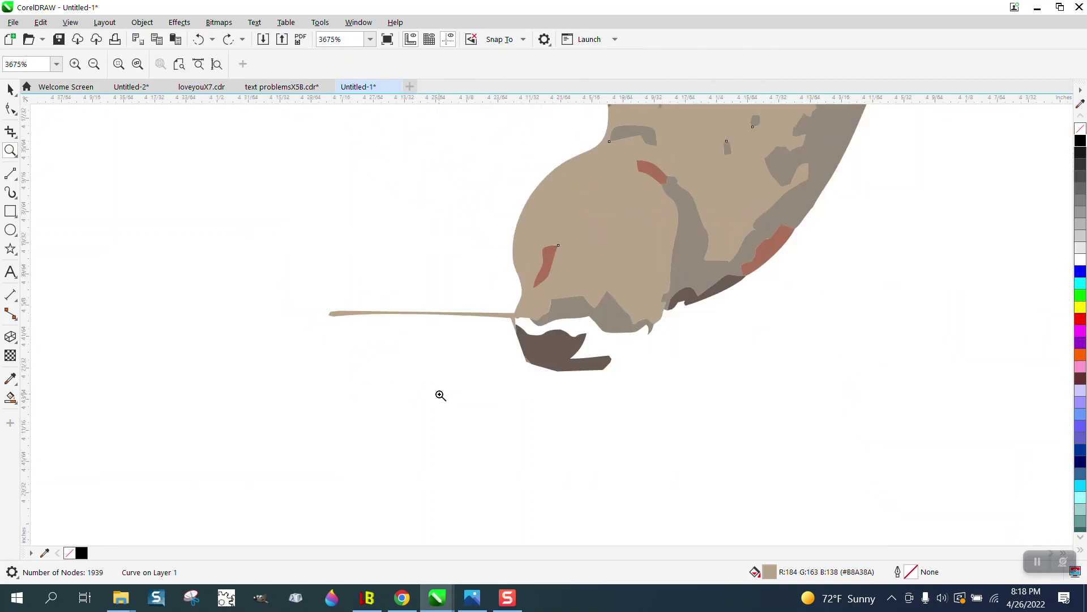
pyautogui.scroll(-2, 441, 395)
pyautogui.moveTo(381, 347); pyautogui.dragTo(509, 374)
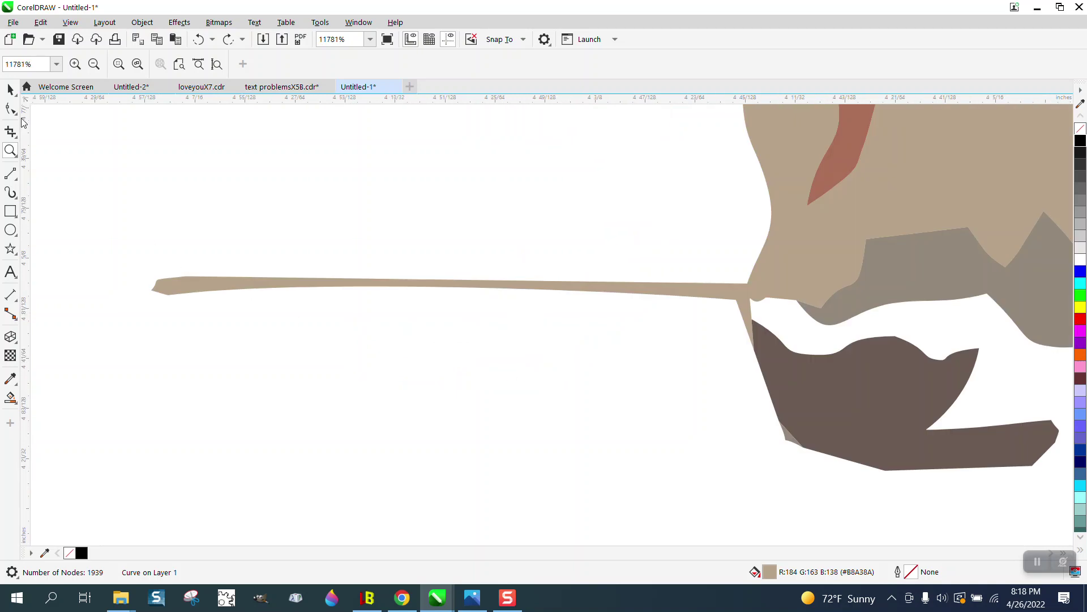
pyautogui.click(10, 108)
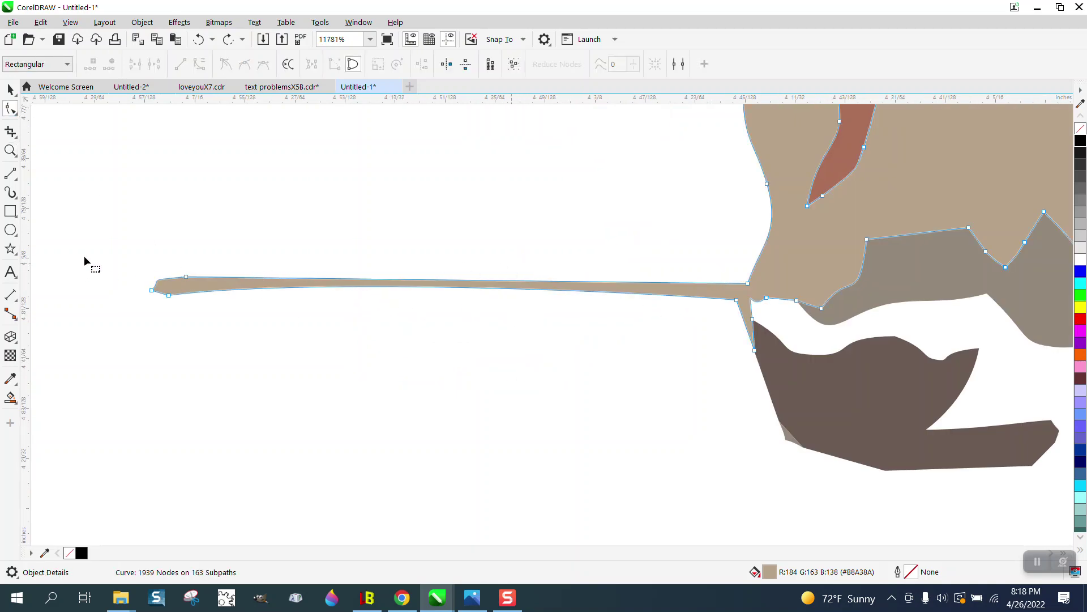
pyautogui.moveTo(85, 261); pyautogui.dragTo(315, 360)
pyautogui.press('Delete')
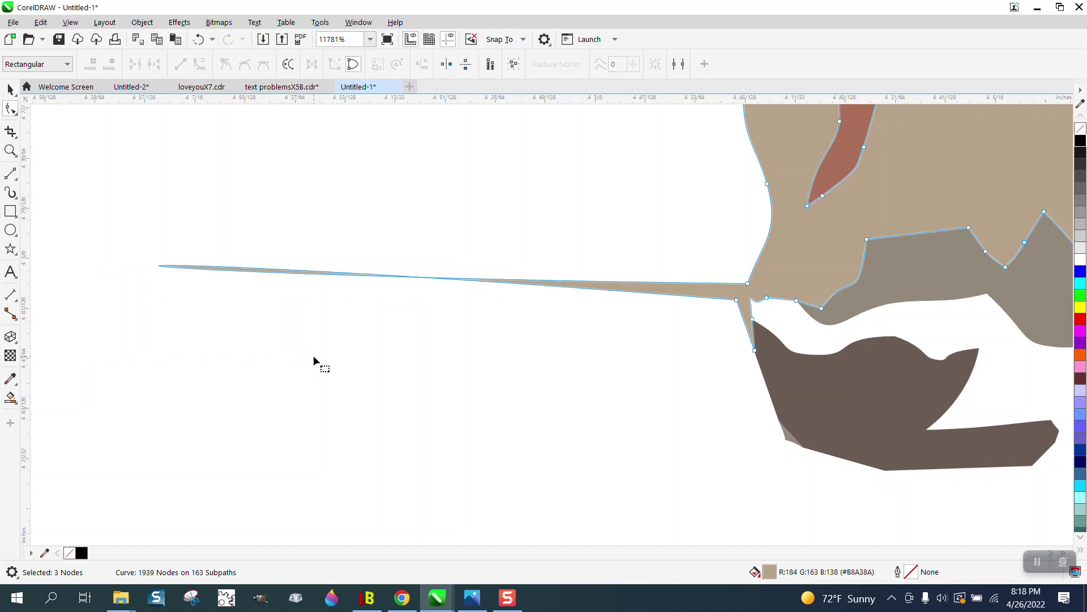
# Convert the spike's base nodes To Line so the antler tip closes cleanly.
pyautogui.moveTo(739, 305); pyautogui.dragTo(752, 310)
pyautogui.rightClick(749, 287)
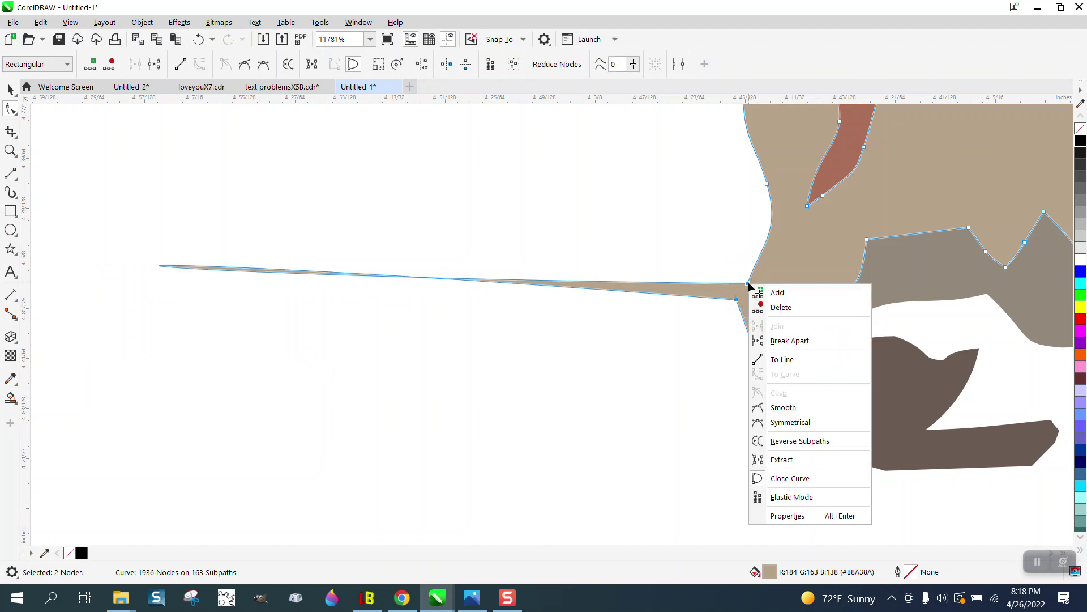
pyautogui.click(795, 360)
pyautogui.scroll(-7, 542, 357)
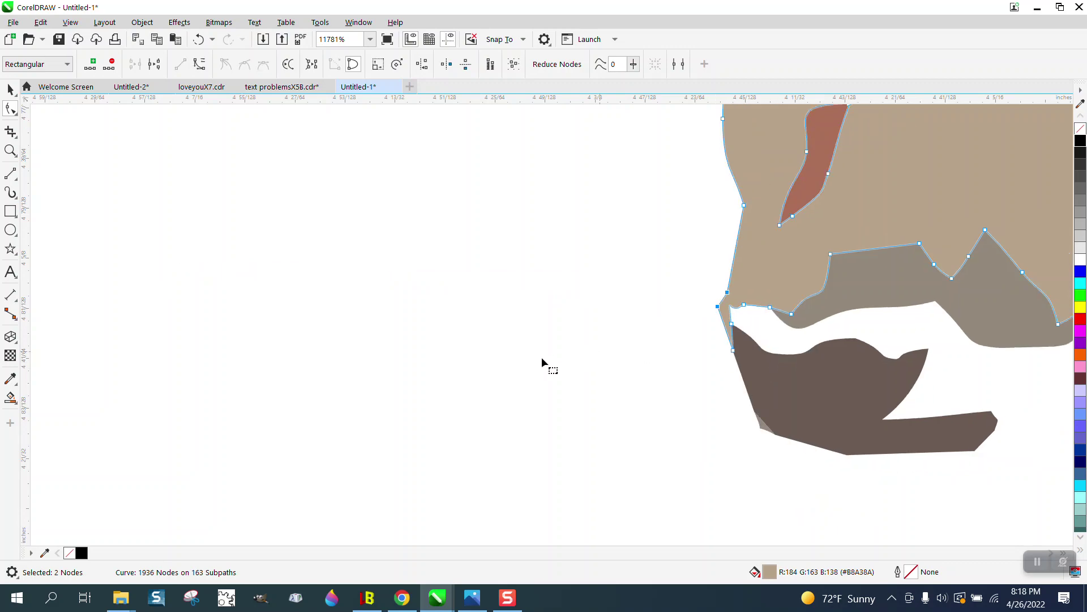
pyautogui.scroll(-10, 501, 394)
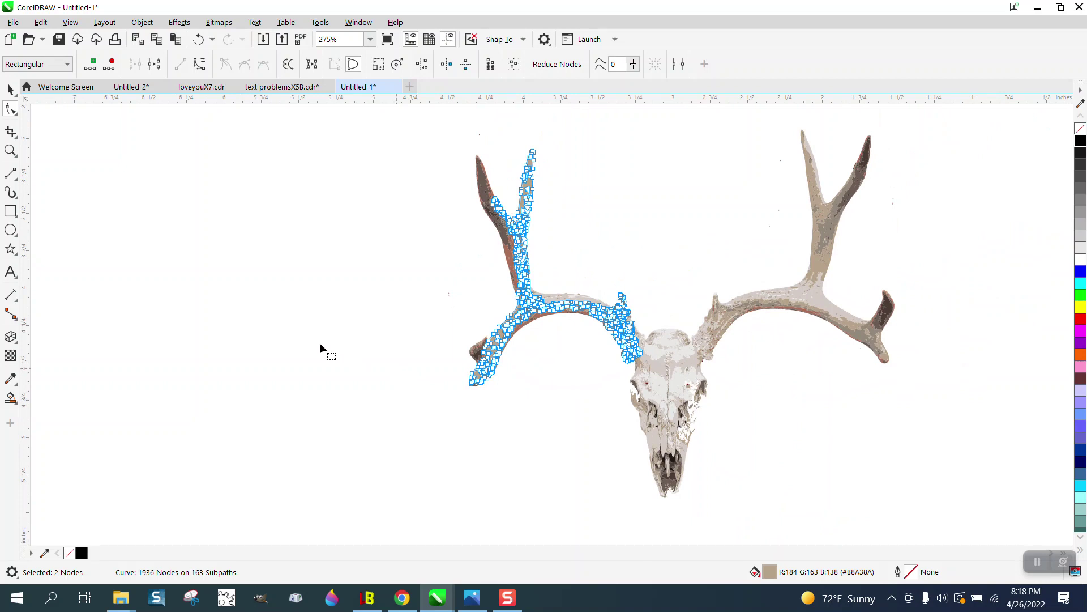
pyautogui.click(10, 89)
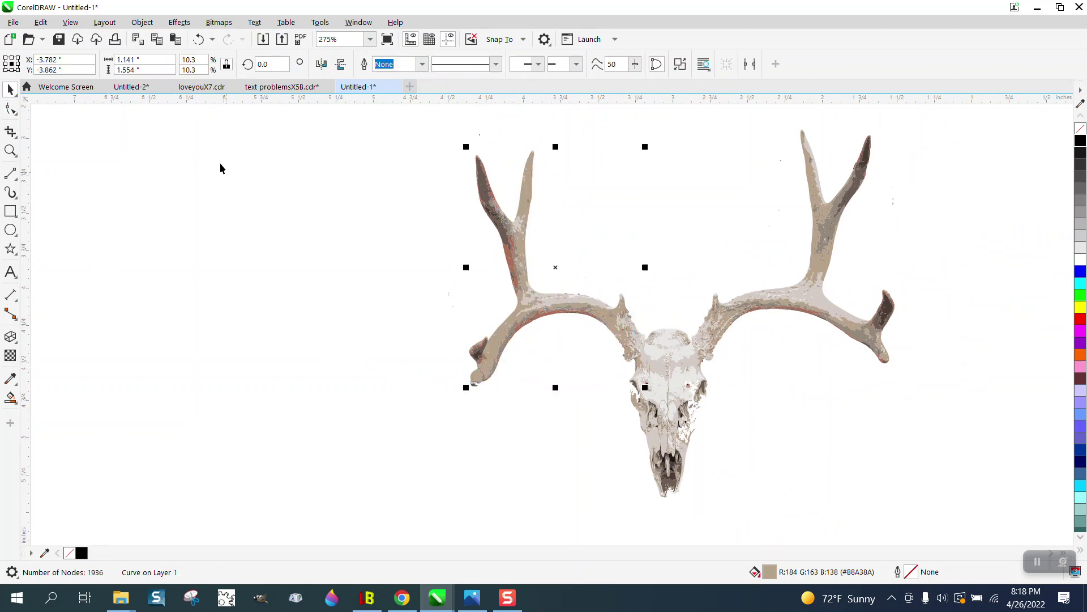
# Switch to outline view and delete the long stray lines across the antlers with Virtual Segment Delete.
pyautogui.click(70, 22)
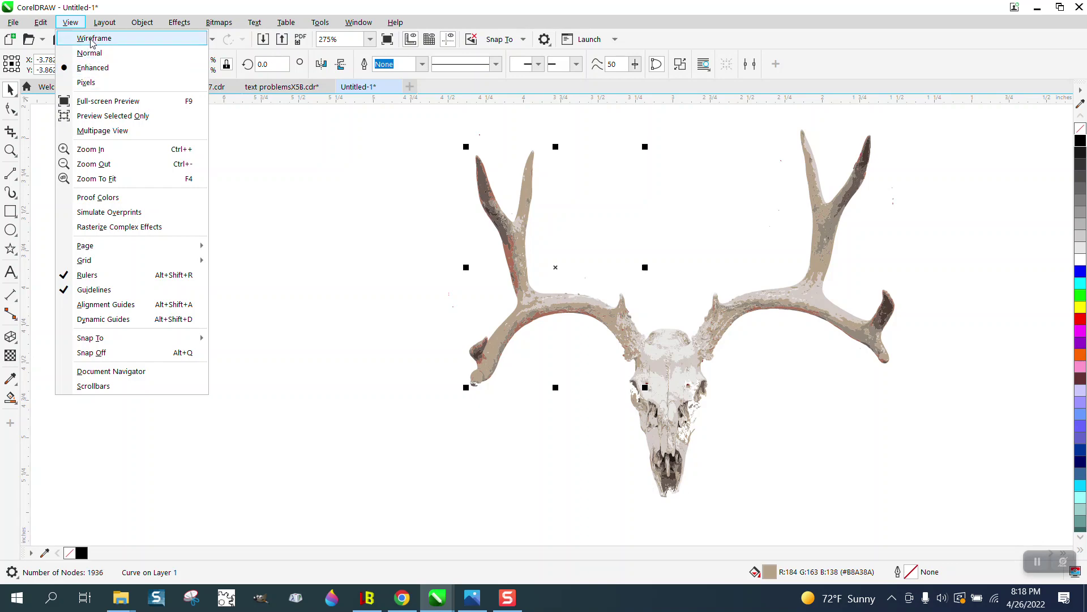
pyautogui.click(90, 38)
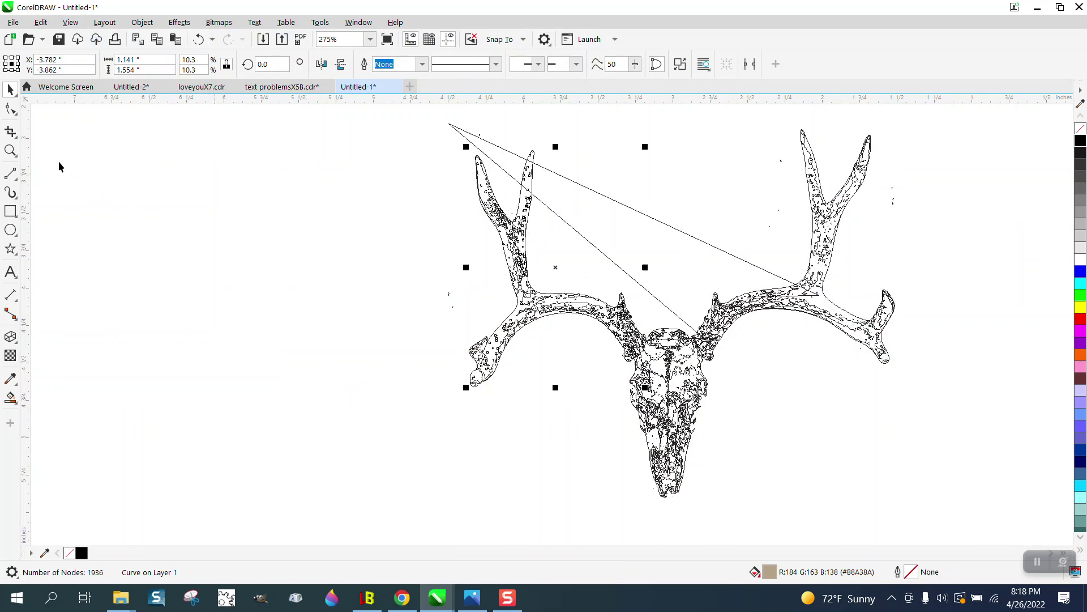
pyautogui.click(17, 136)
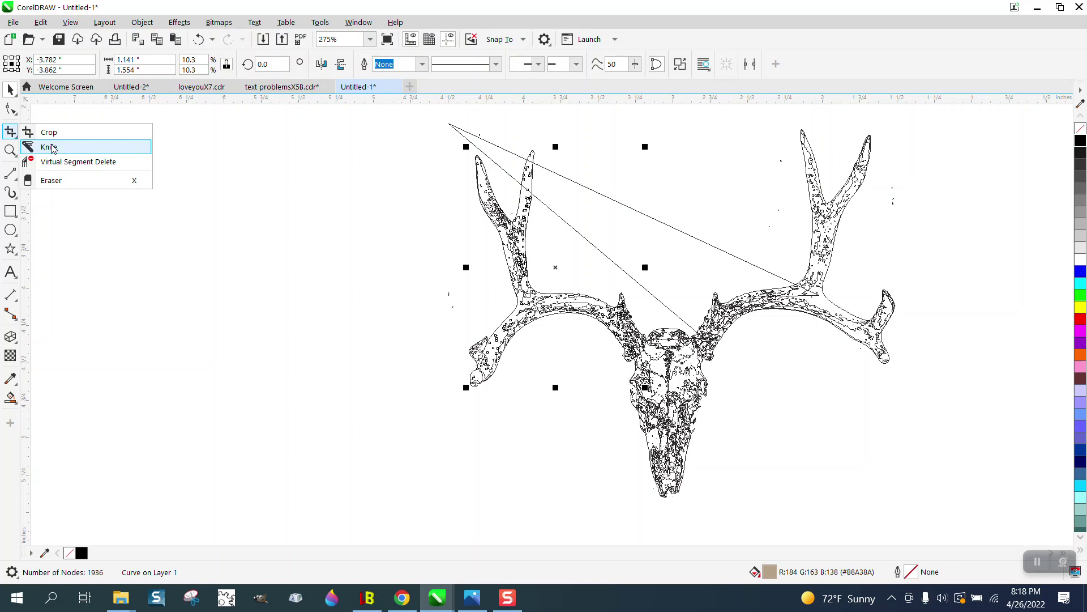
pyautogui.click(78, 161)
pyautogui.click(481, 139)
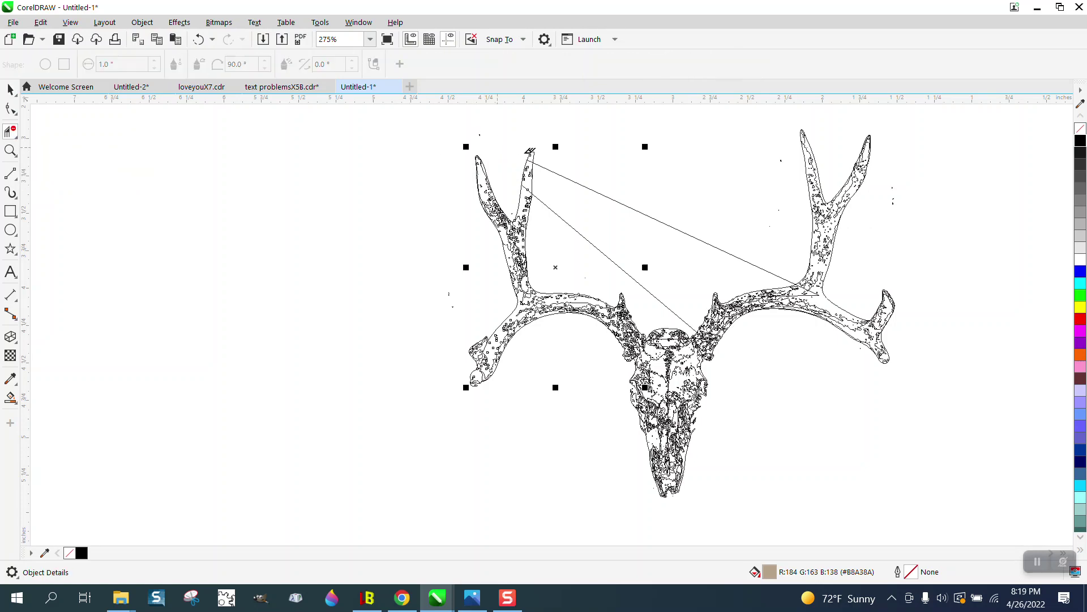
pyautogui.moveTo(606, 182); pyautogui.dragTo(597, 255)
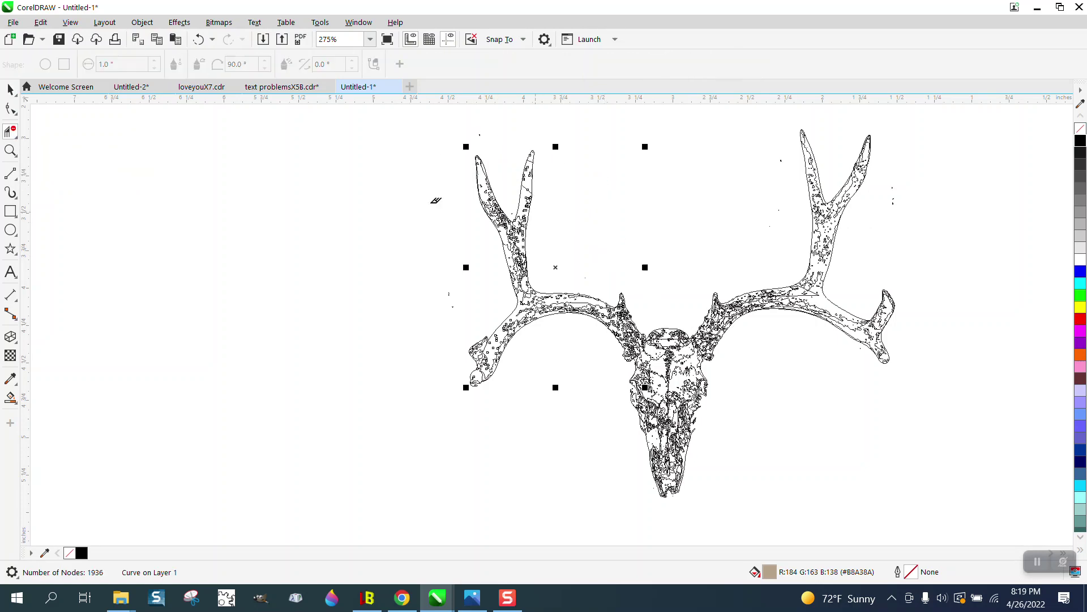
# Delete the short lines crossing the left antler tip, including the diagonal line's upper half.
pyautogui.click(11, 150)
pyautogui.moveTo(484, 143); pyautogui.dragTo(569, 204)
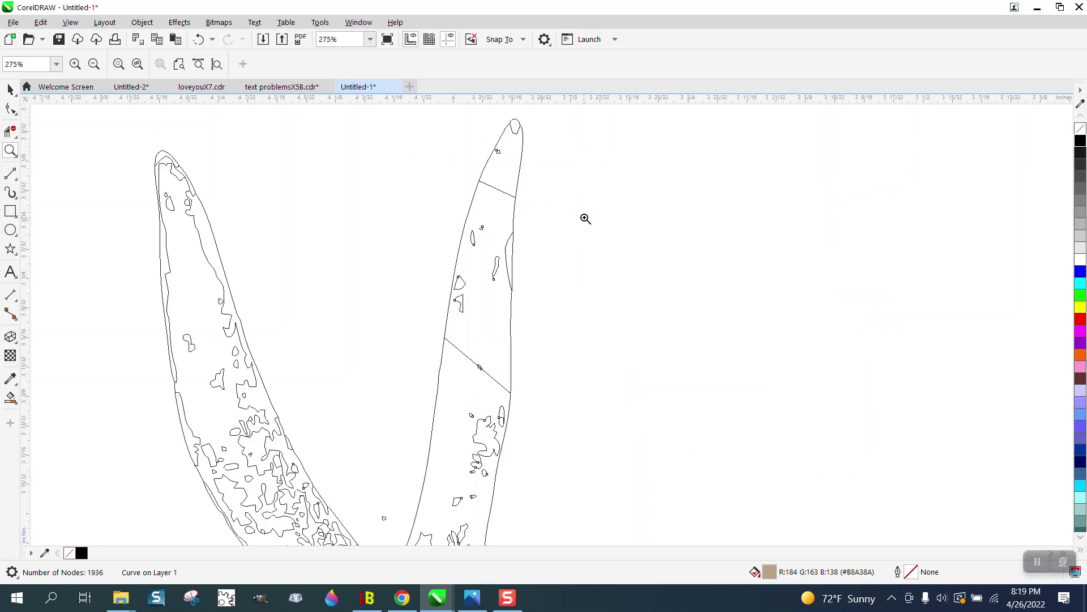
pyautogui.click(11, 133)
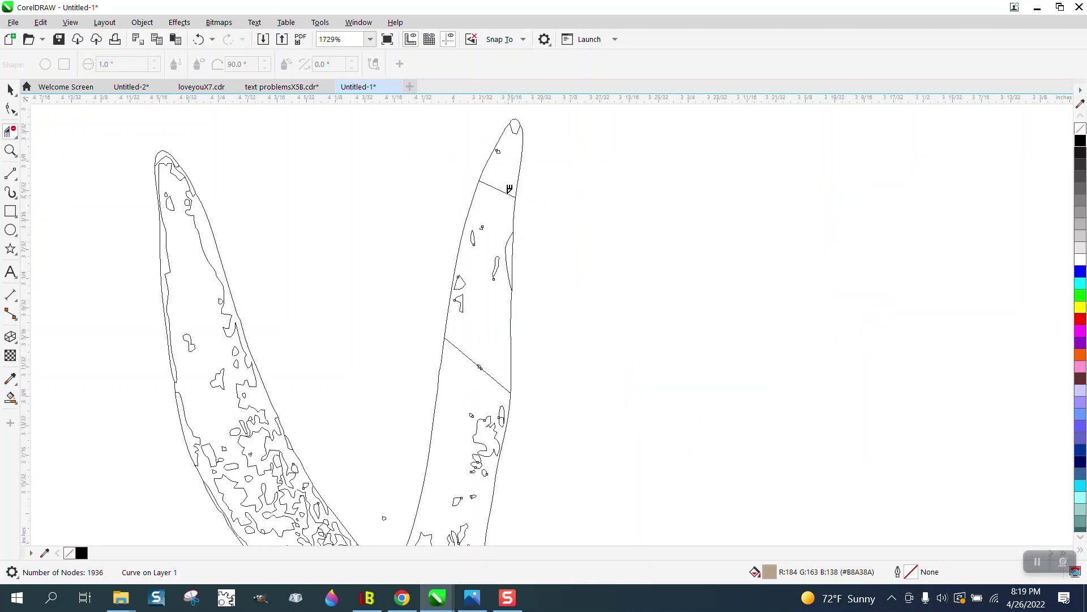
pyautogui.click(512, 192)
pyautogui.click(470, 357)
pyautogui.scroll(-8, 317, 200)
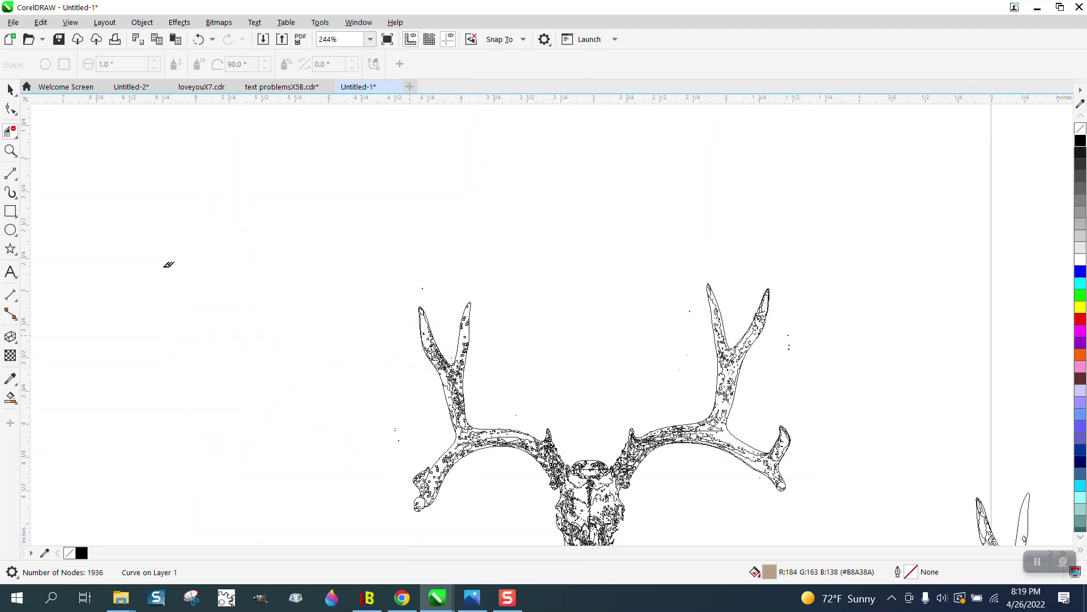
pyautogui.press('z')
pyautogui.moveTo(544, 451); pyautogui.dragTo(634, 497)
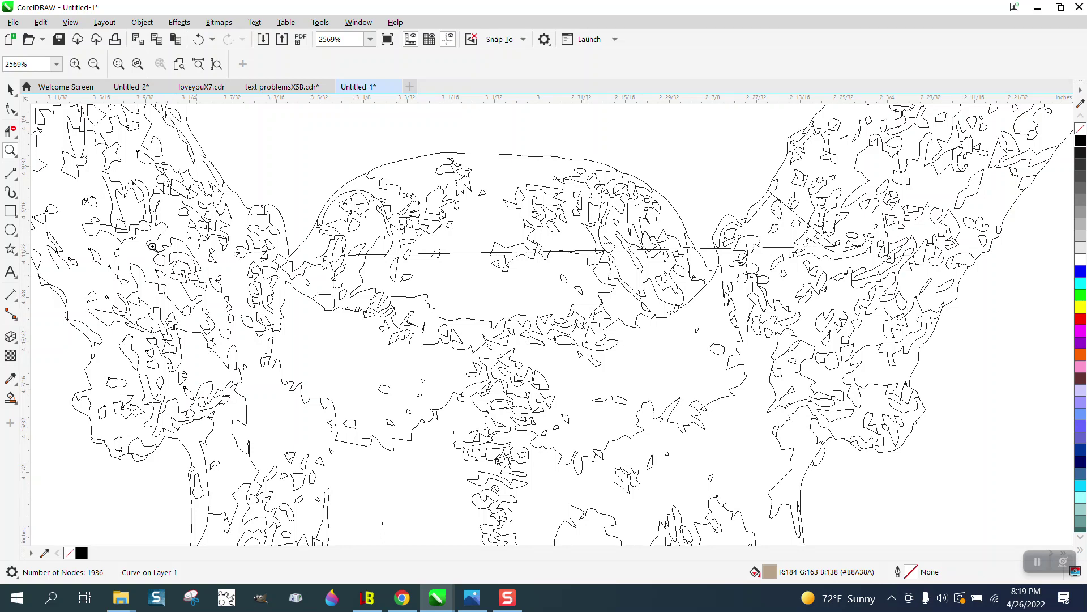
# Delete a node on the horizontal line across the skull top using the Shape tool.
pyautogui.click(11, 109)
pyautogui.click(478, 255)
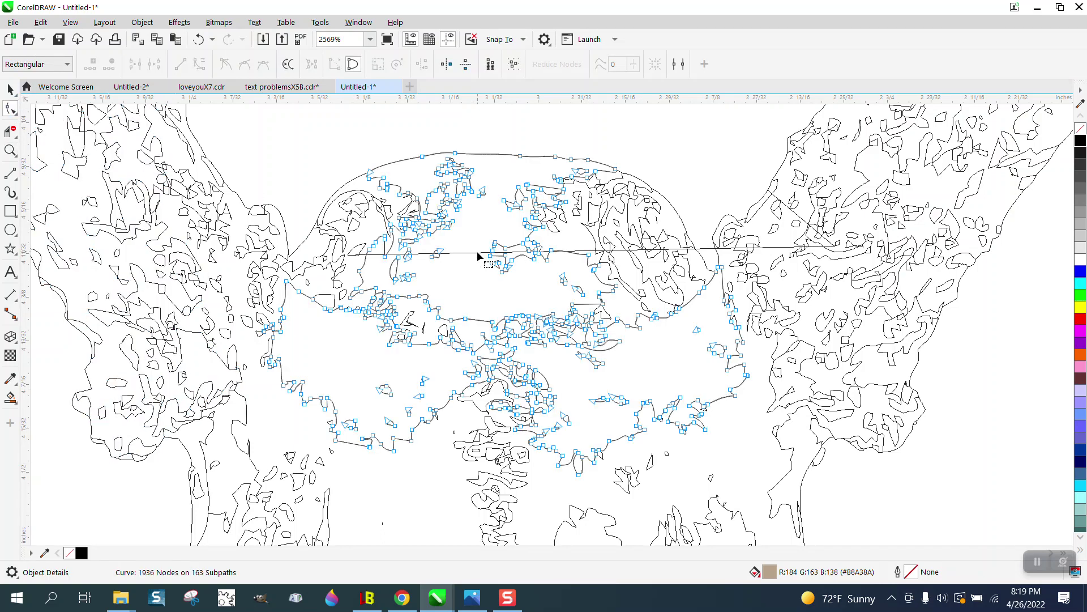
pyautogui.click(474, 253)
pyautogui.click(475, 253)
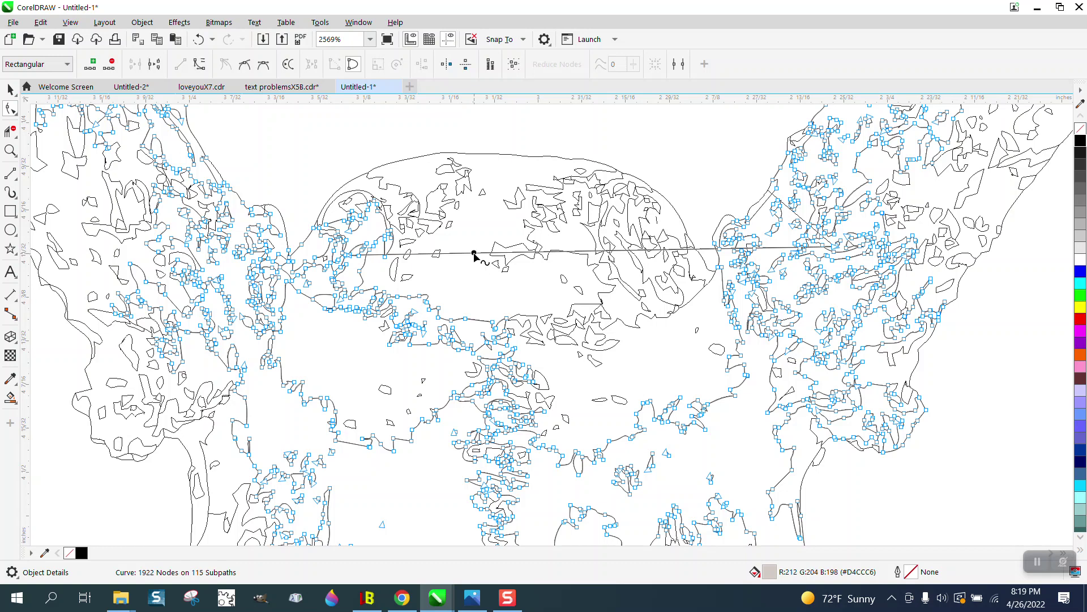
pyautogui.click(361, 258)
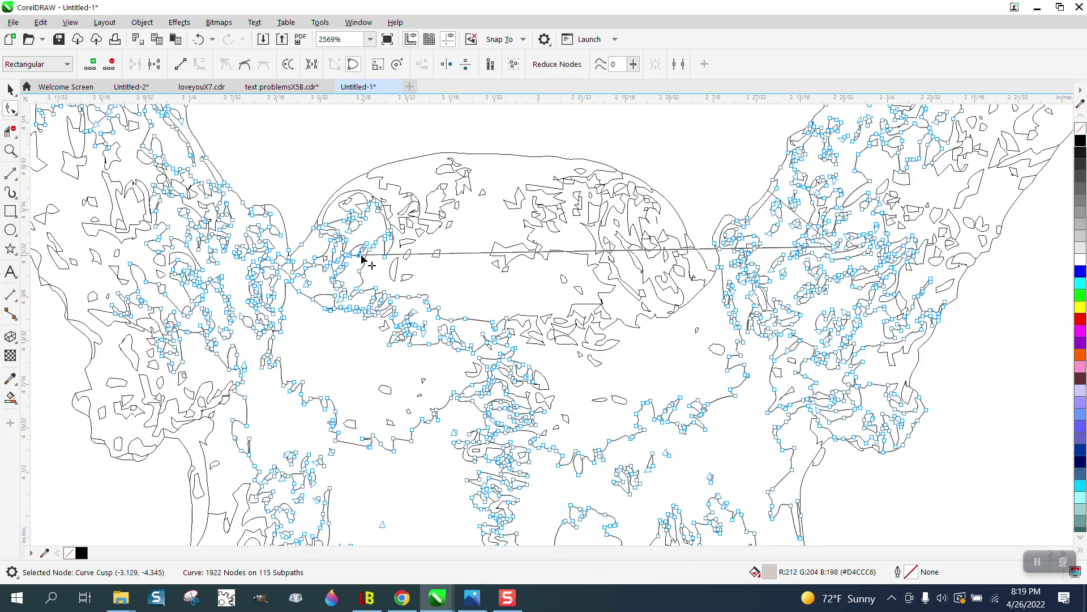
pyautogui.press('Delete')
# Remove the remaining horizontal line and a leftover stray segment with Virtual Segment Delete.
pyautogui.click(10, 132)
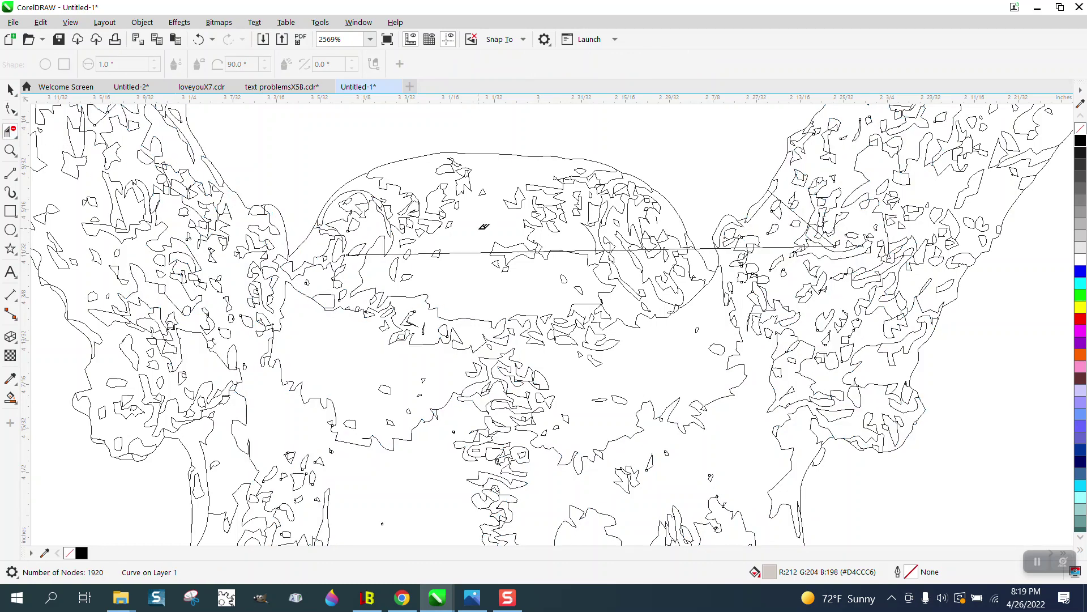
pyautogui.click(462, 259)
pyautogui.click(465, 253)
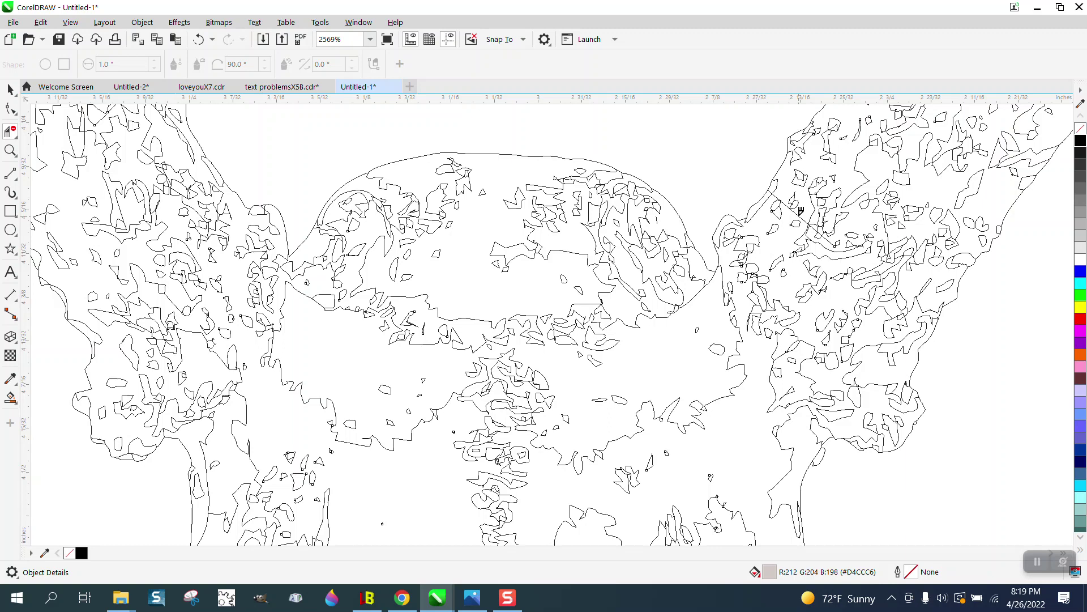
pyautogui.click(784, 198)
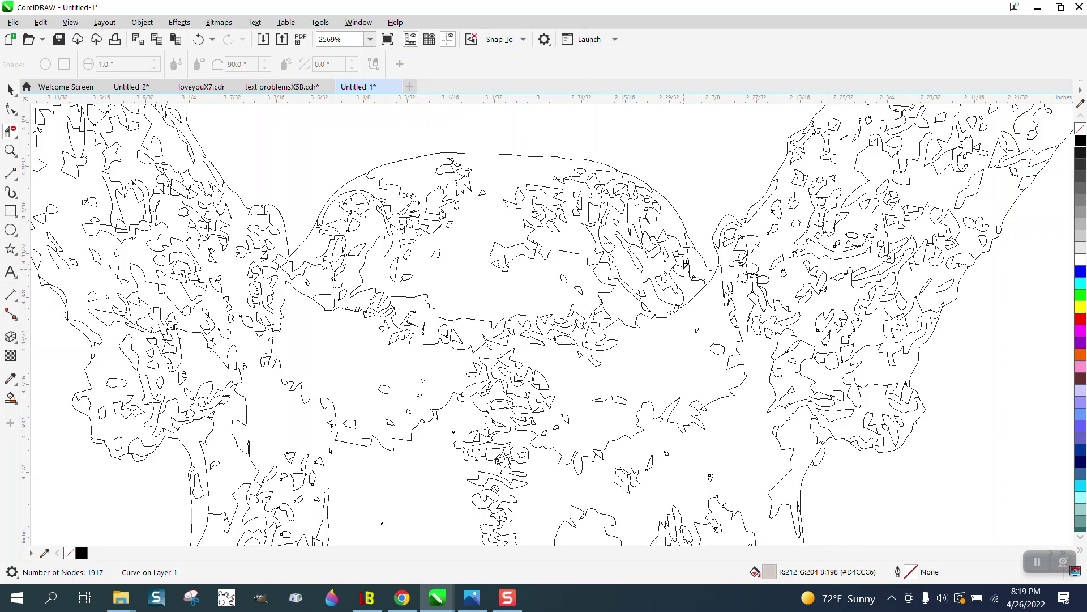
pyautogui.scroll(-3, 686, 263)
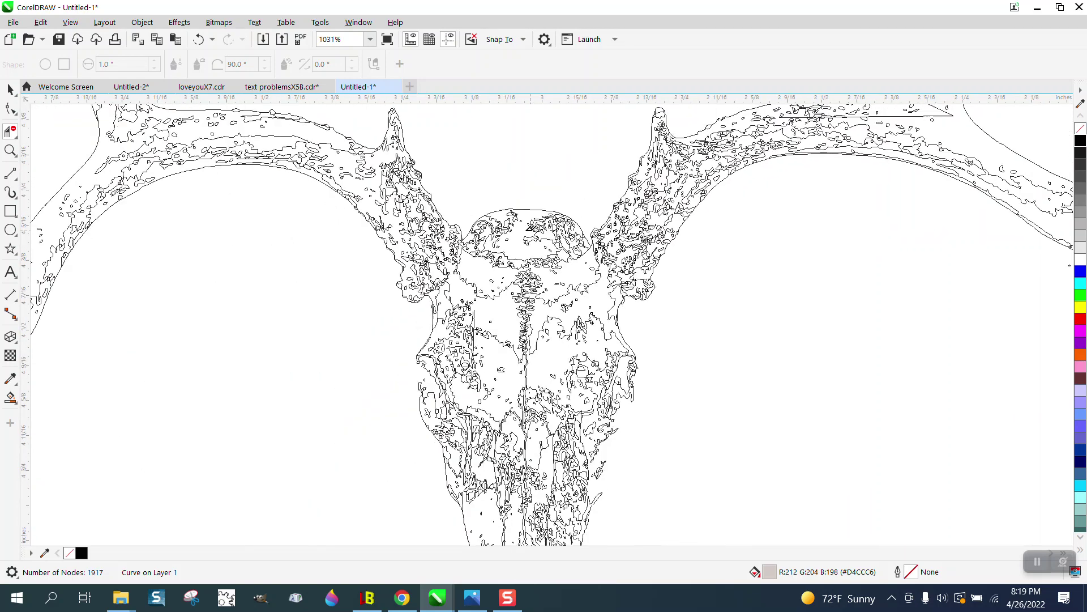
pyautogui.scroll(-3, 530, 228)
# Delete the horizontal stray line and both diagonal stray lines on the right antler.
pyautogui.scroll(-1, 696, 318)
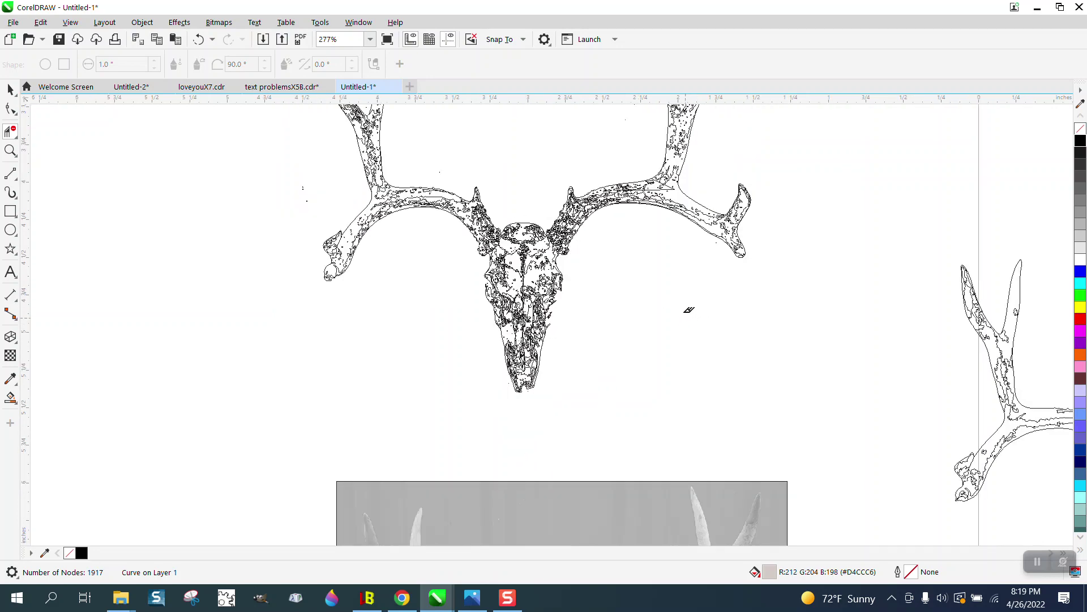
pyautogui.click(10, 150)
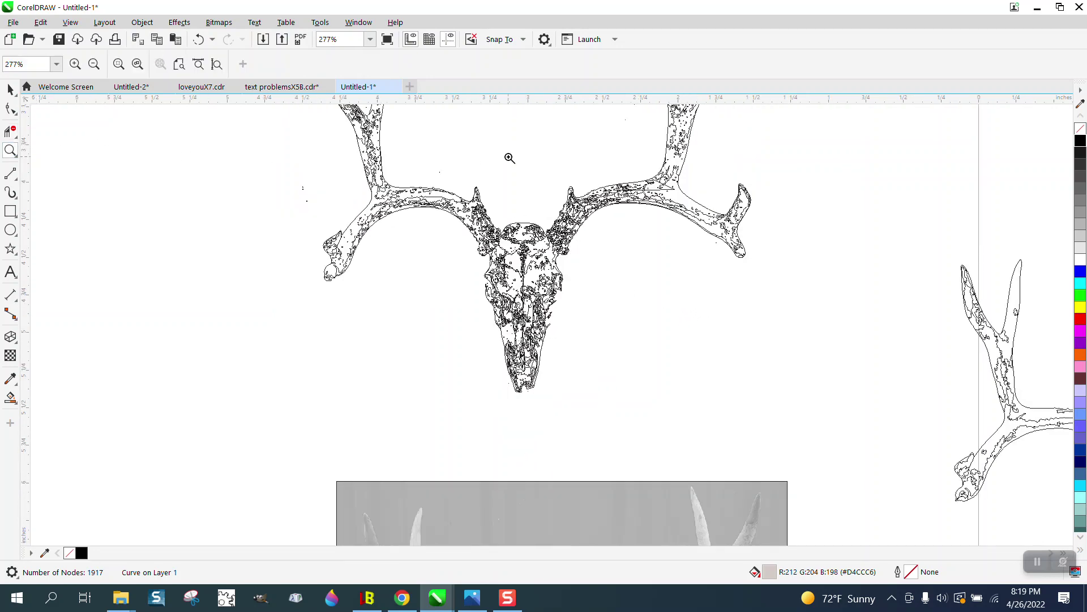
pyautogui.moveTo(571, 148); pyautogui.dragTo(743, 256)
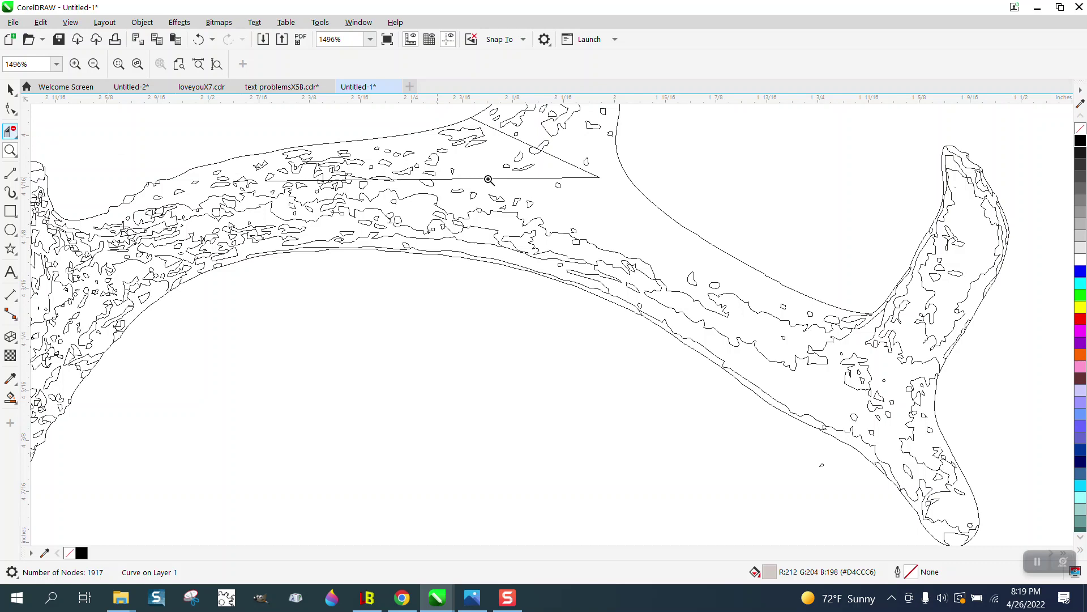
pyautogui.click(10, 132)
pyautogui.click(78, 161)
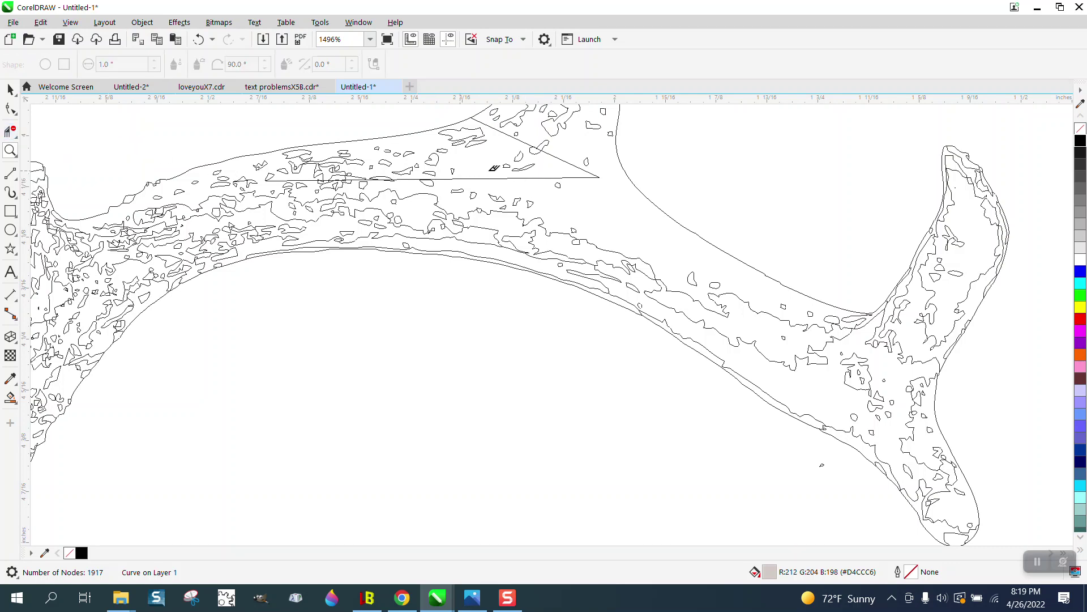
pyautogui.click(569, 168)
pyautogui.click(570, 161)
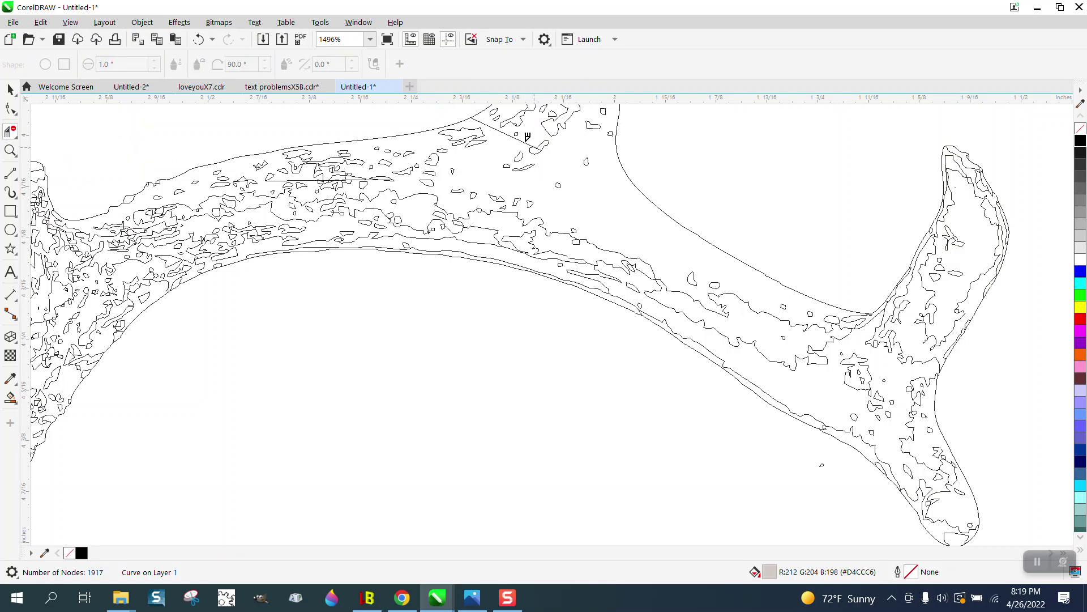
pyautogui.click(513, 132)
# Delete the long horizontal stray segment, undoing the accidental antler outline deletion.
pyautogui.click(314, 180)
pyautogui.moveTo(306, 179); pyautogui.dragTo(387, 188)
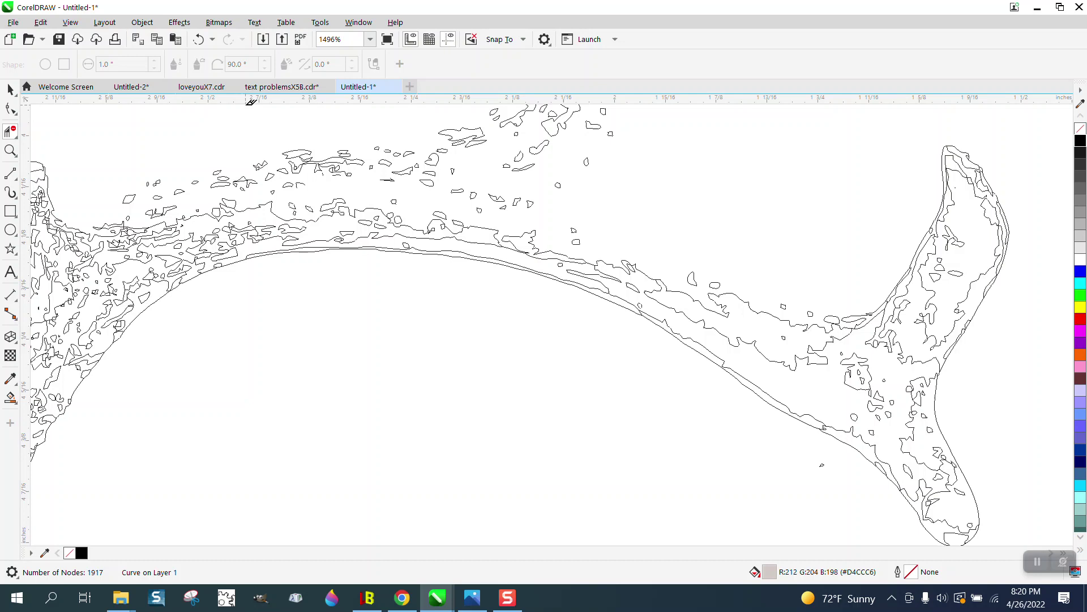
pyautogui.click(199, 40)
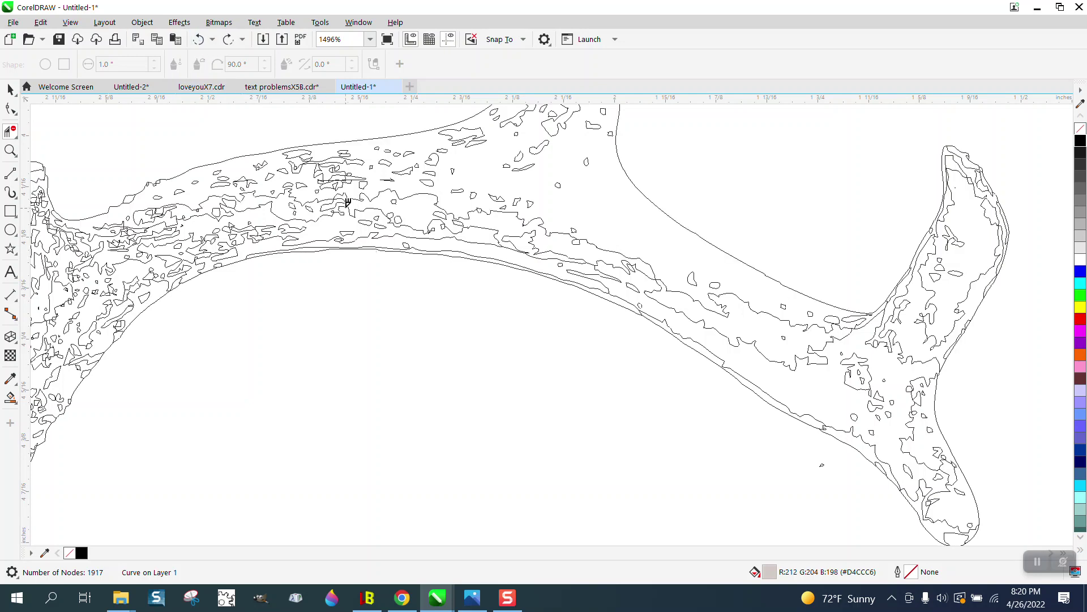
pyautogui.click(392, 179)
# Delete the four leftover pieces of the horizontal line and the stray curved segment.
pyautogui.click(10, 150)
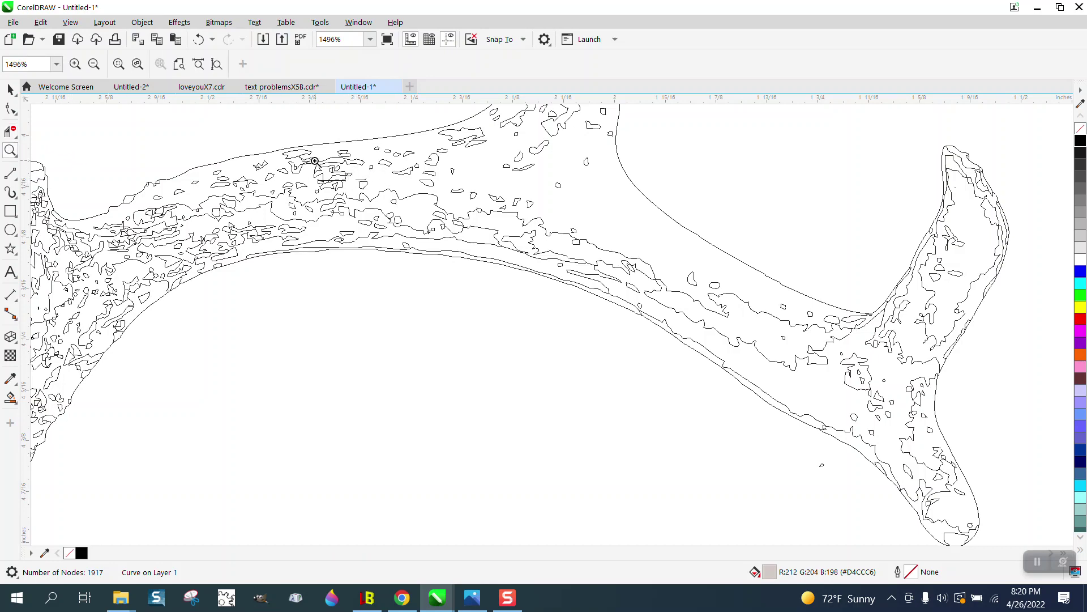
pyautogui.moveTo(315, 161); pyautogui.dragTo(419, 224)
pyautogui.click(10, 131)
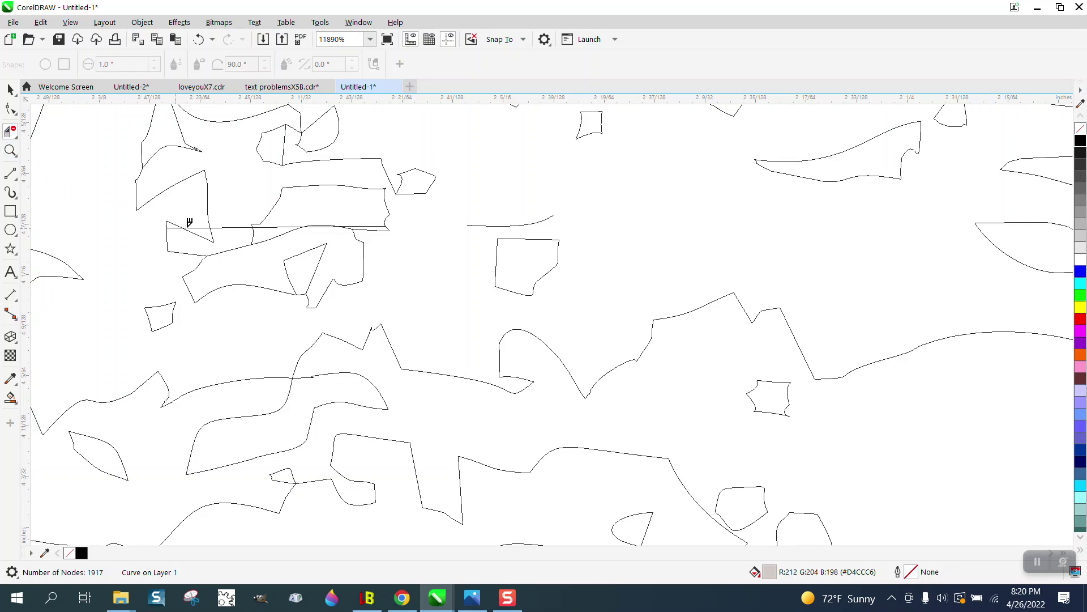
pyautogui.click(264, 226)
pyautogui.click(242, 226)
pyautogui.click(364, 226)
pyautogui.click(328, 226)
pyautogui.moveTo(462, 209); pyautogui.dragTo(573, 228)
pyautogui.scroll(-5, 493, 242)
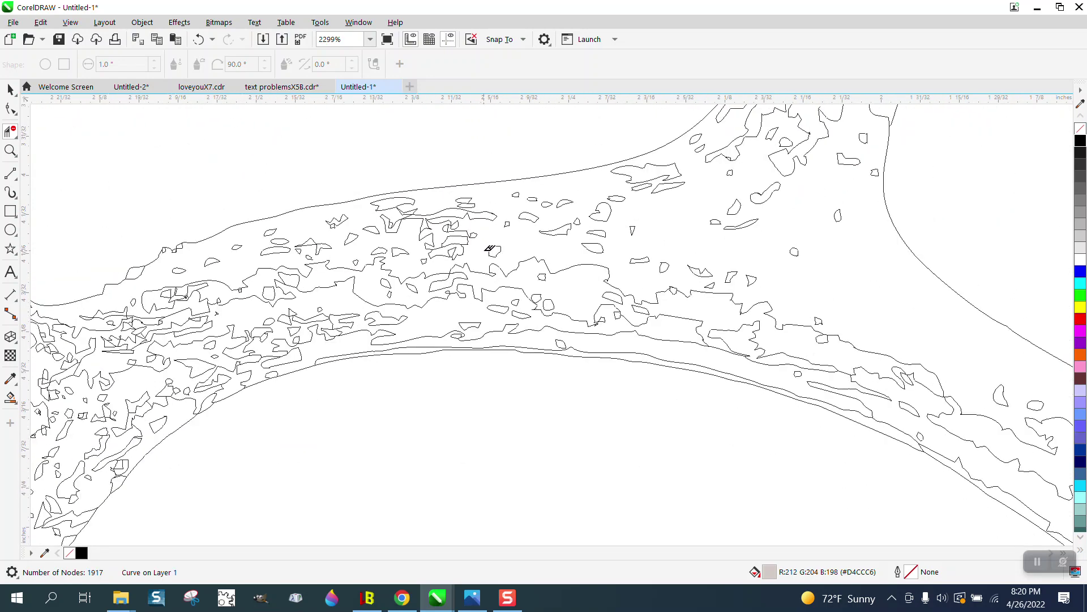
pyautogui.scroll(-3, 490, 248)
pyautogui.scroll(-3, 486, 248)
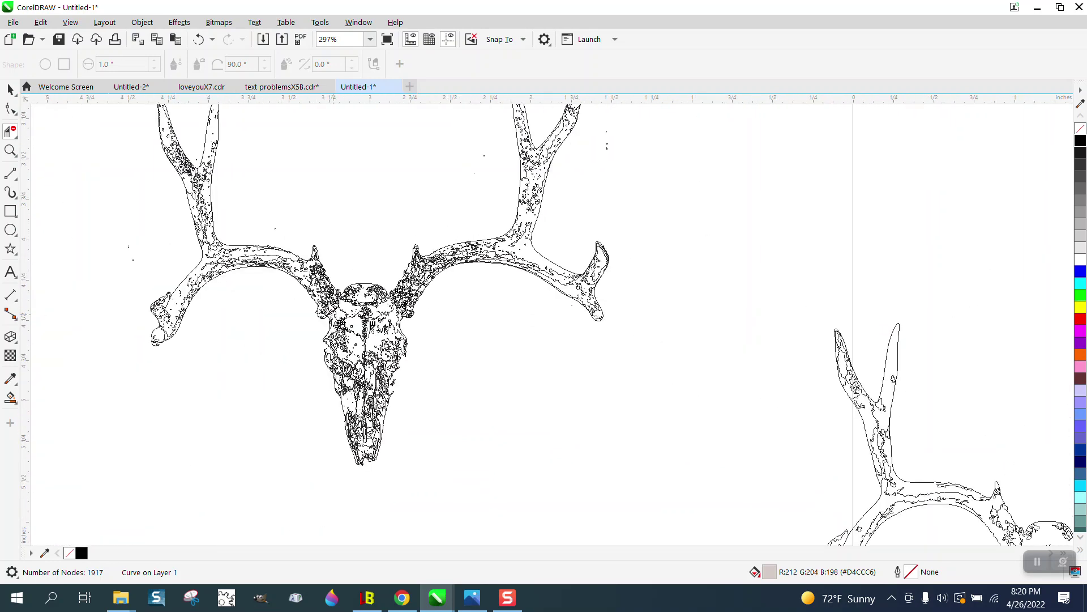
# Switch the view from outlines back to full-colour Enhanced display.
pyautogui.scroll(-2, 389, 327)
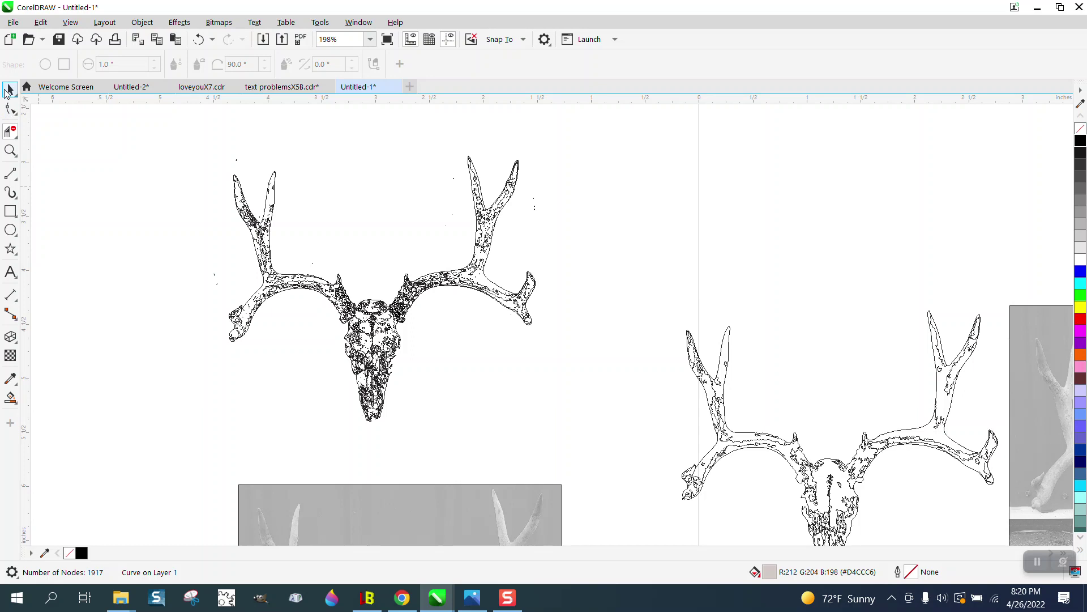
pyautogui.click(10, 90)
pyautogui.press('space')
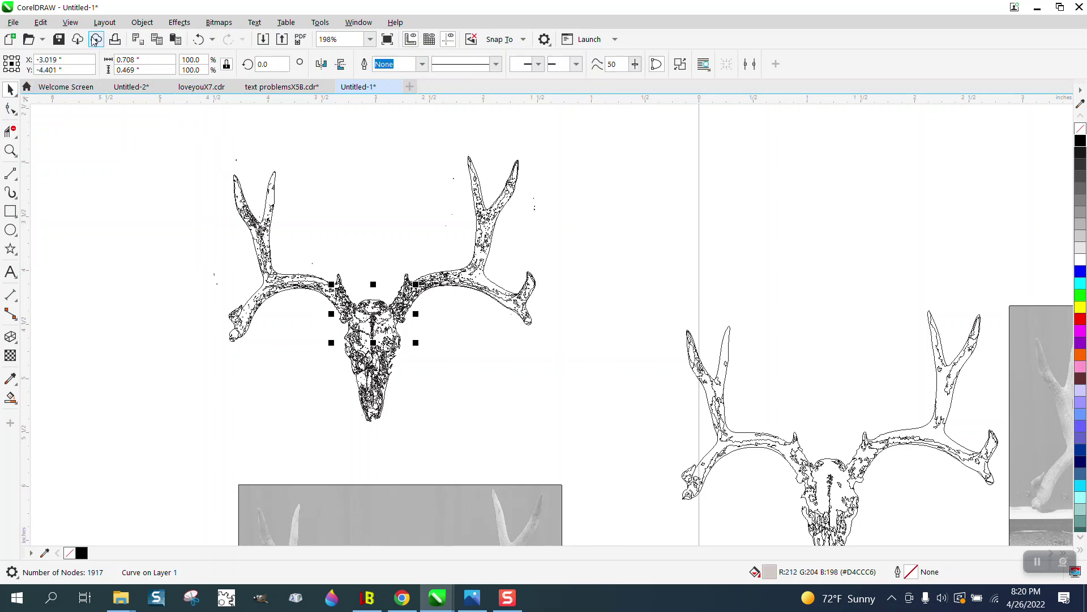
pyautogui.click(72, 23)
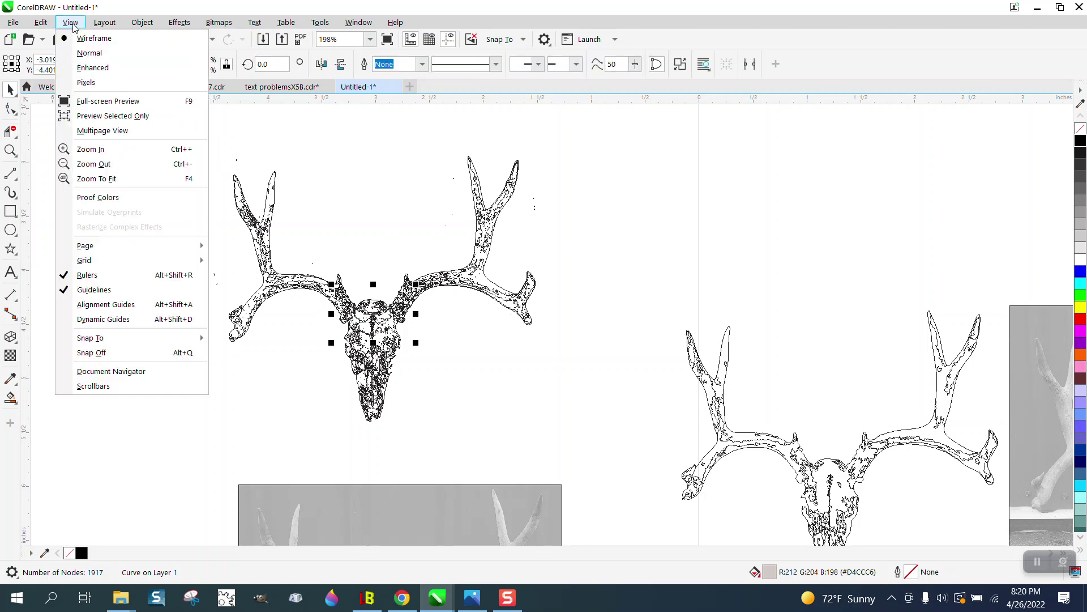
pyautogui.click(93, 68)
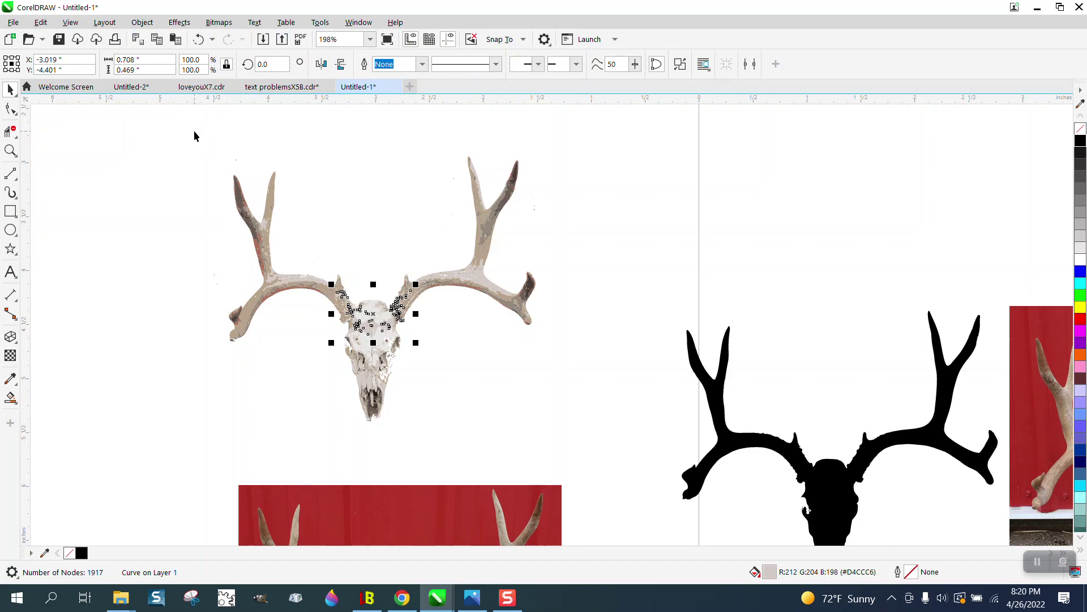
# Delete the three stray dots near the right antler and another dot beside the antlers.
pyautogui.moveTo(194, 133); pyautogui.dragTo(603, 443)
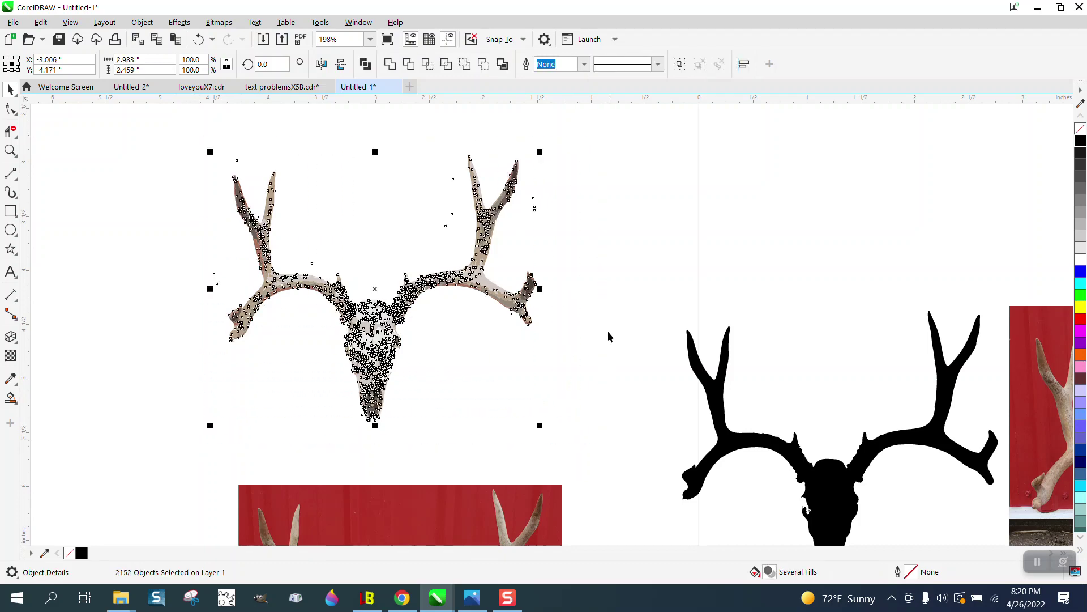
pyautogui.moveTo(578, 189); pyautogui.dragTo(533, 222)
pyautogui.press('Delete')
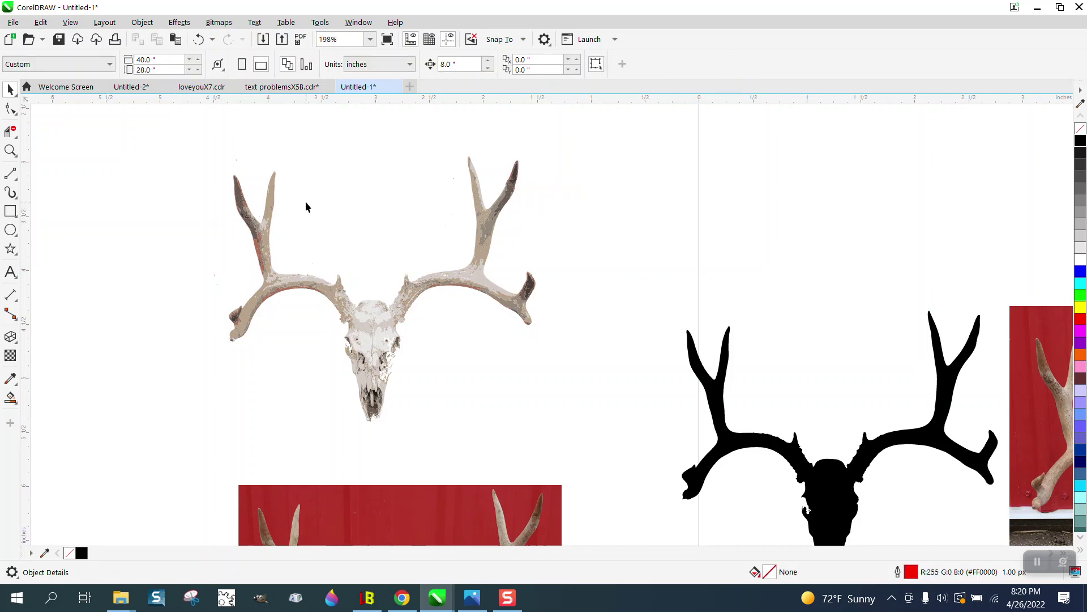
pyautogui.moveTo(663, 446); pyautogui.dragTo(664, 447)
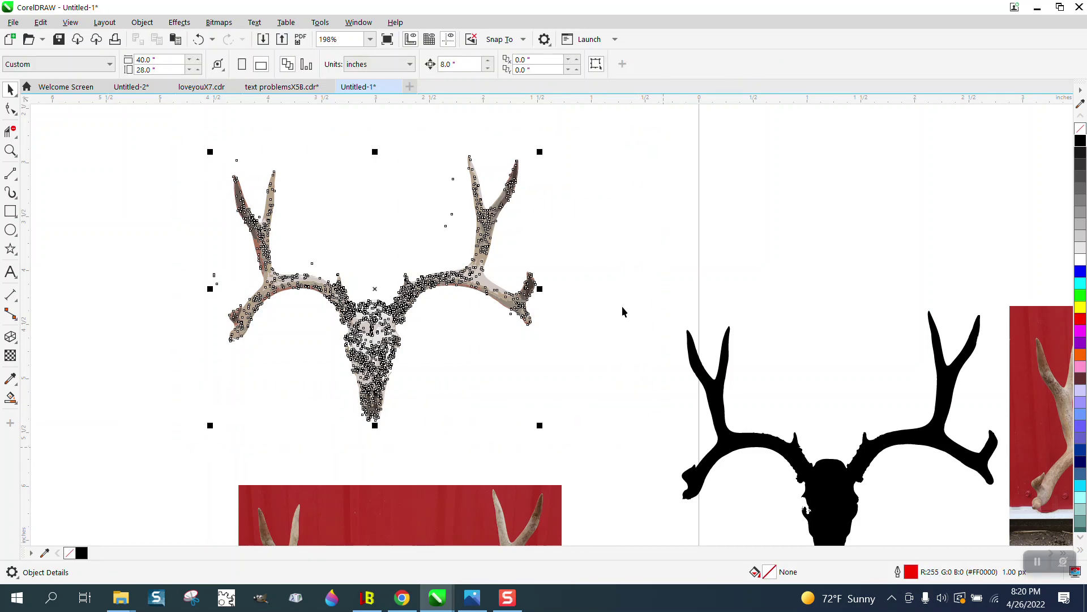
pyautogui.press('Escape')
pyautogui.moveTo(463, 235); pyautogui.dragTo(464, 237)
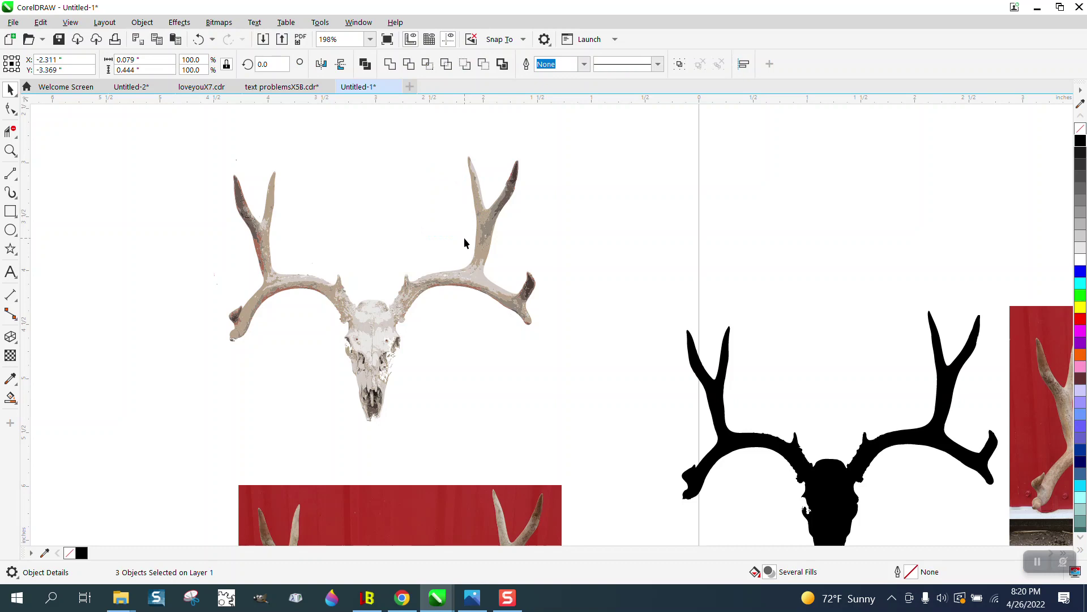
pyautogui.press('Delete')
# Delete the stray dots left of the antler and a tiny stray curve nearby.
pyautogui.moveTo(179, 143)
pyautogui.mouseDown()
pyautogui.moveTo(649, 386)
pyautogui.moveTo(644, 441)
pyautogui.mouseUp()
pyautogui.press('Escape')
pyautogui.moveTo(199, 240); pyautogui.dragTo(232, 287)
pyautogui.press('Delete')
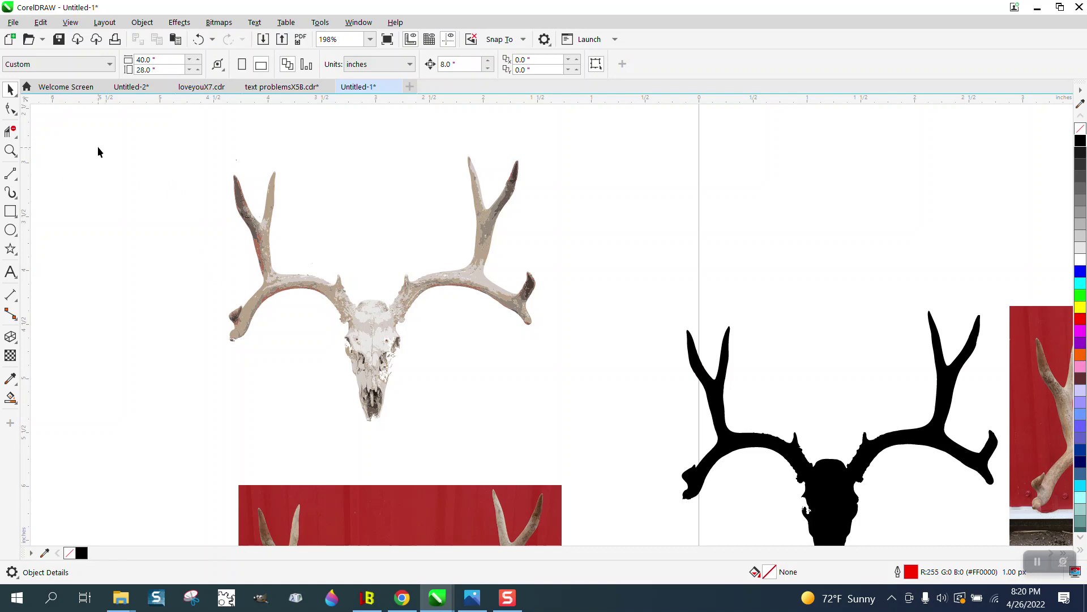
pyautogui.moveTo(108, 148); pyautogui.dragTo(582, 404)
pyautogui.moveTo(628, 466); pyautogui.dragTo(628, 466)
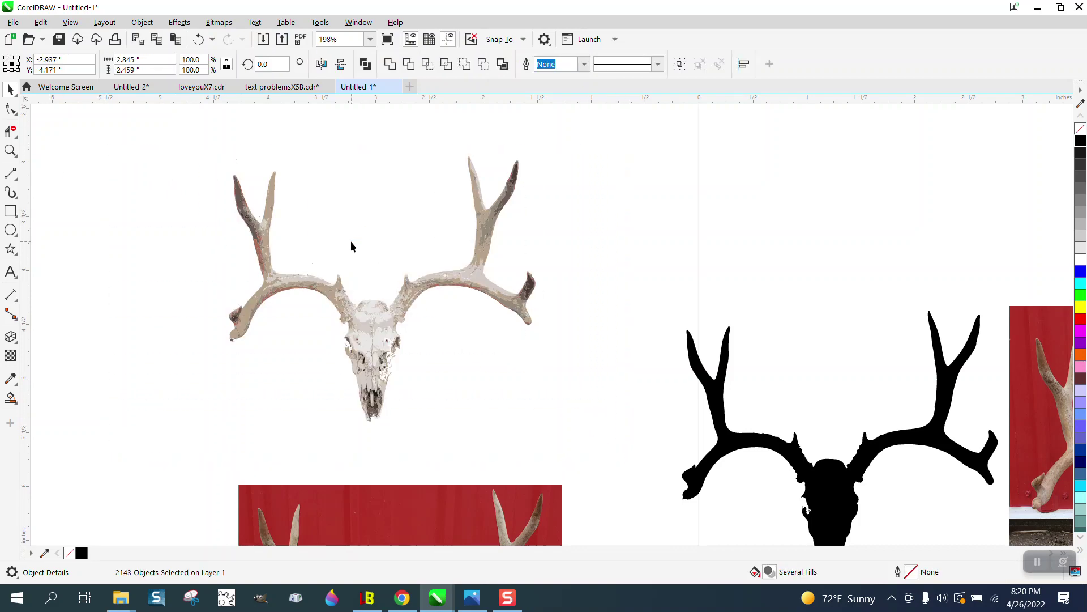
pyautogui.moveTo(333, 254); pyautogui.dragTo(303, 269)
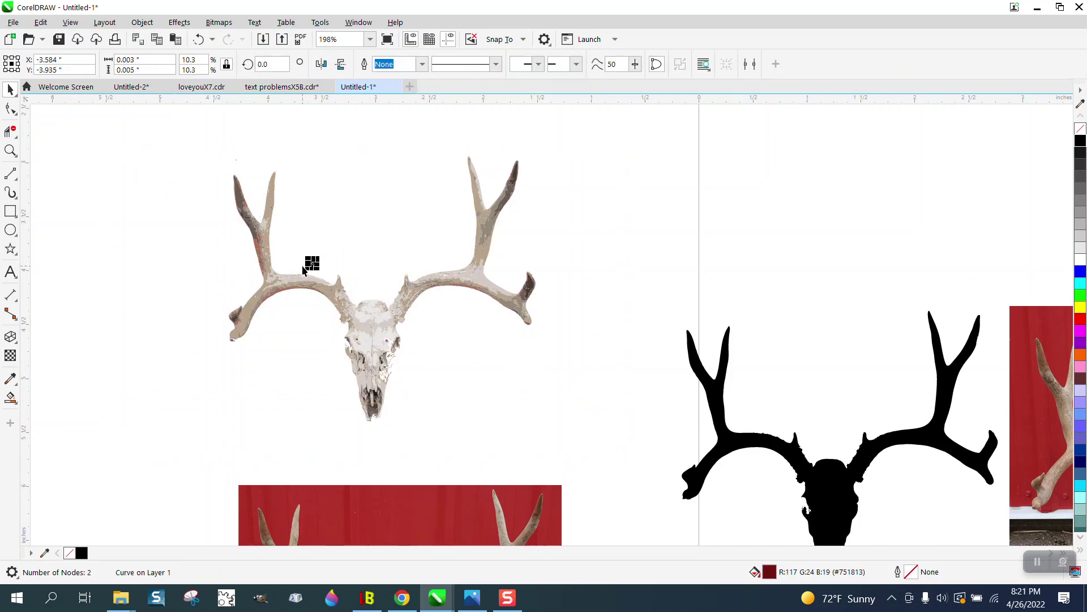
pyautogui.press('Delete')
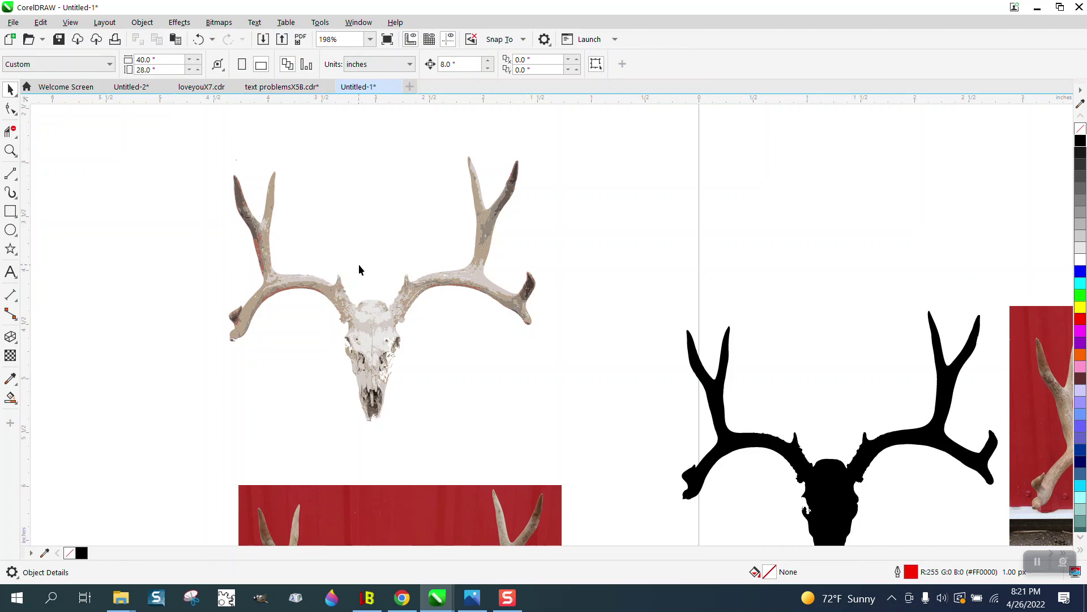
# Select every piece of the traced skull and antlers, 2142 objects.
pyautogui.moveTo(518, 388); pyautogui.dragTo(623, 460)
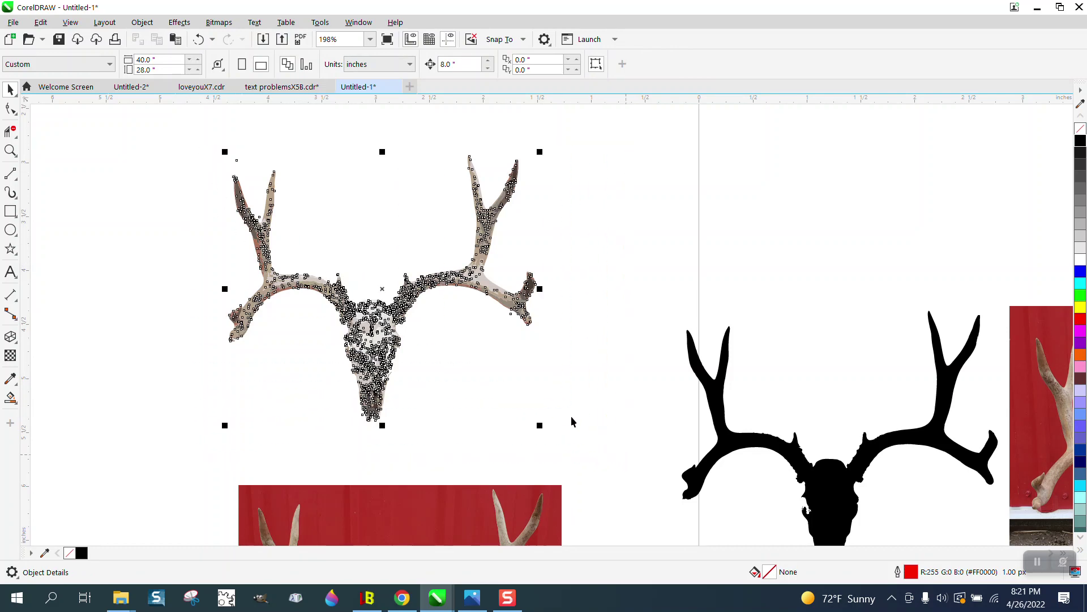
pyautogui.click(521, 374)
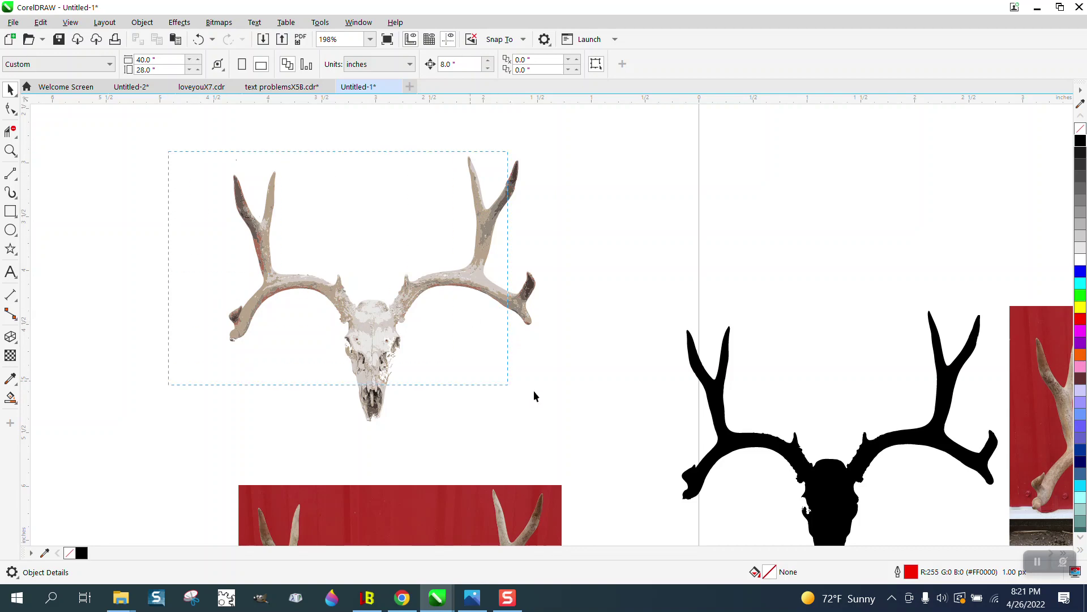
pyautogui.moveTo(534, 395); pyautogui.dragTo(622, 454)
pyautogui.moveTo(408, 322)
pyautogui.mouseDown()
pyautogui.moveTo(479, 263)
pyautogui.moveTo(529, 263)
pyautogui.moveTo(504, 215)
pyautogui.moveTo(408, 256)
pyautogui.moveTo(409, 325)
pyautogui.mouseUp()
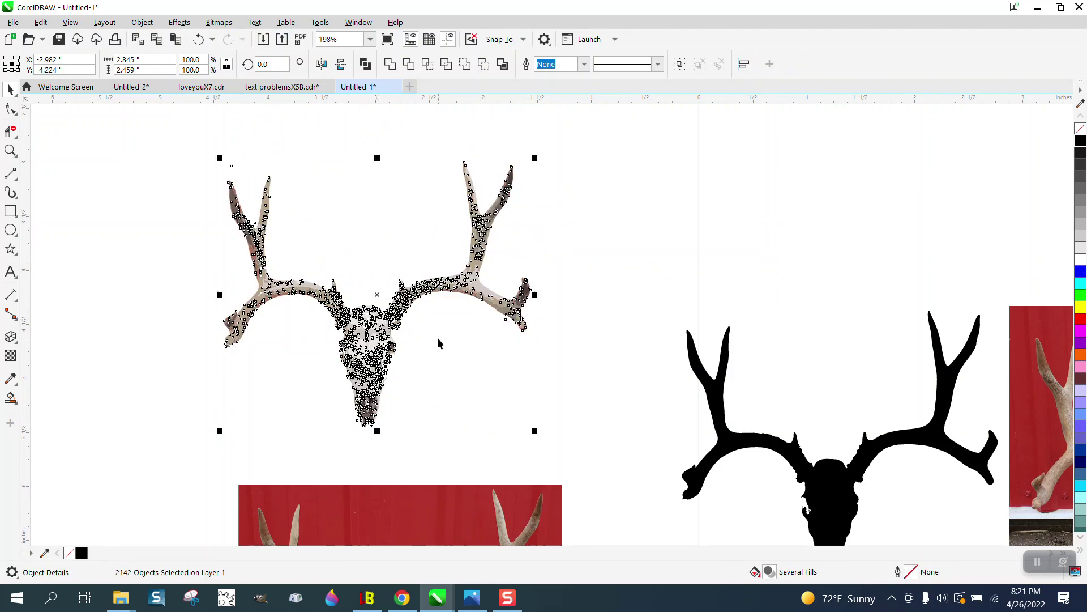
# Fill all selected trace pieces with solid black and check the skull for gaps.
pyautogui.click(1080, 140)
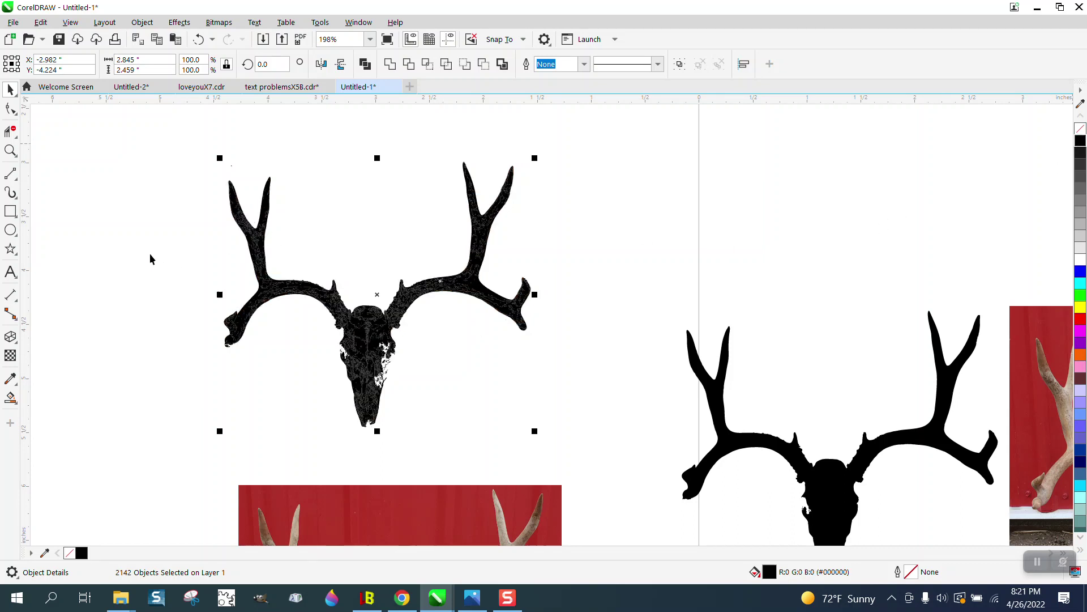
pyautogui.click(10, 150)
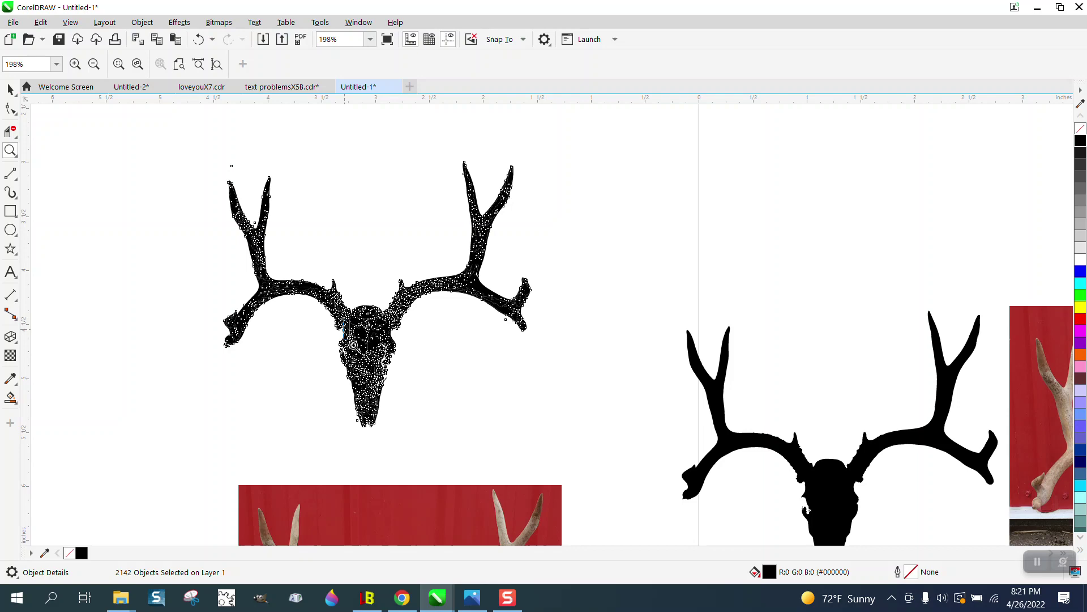
pyautogui.click(420, 384)
pyautogui.press('space')
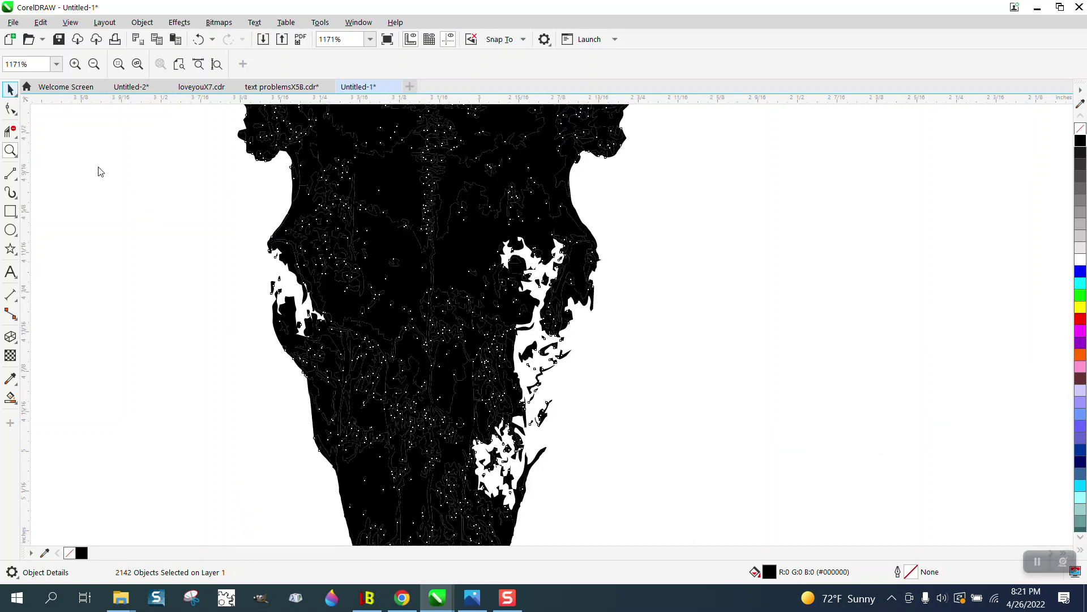
pyautogui.click(147, 202)
# Place the reference skull photo beside the black trace and zoom in on the skull.
pyautogui.scroll(-2, 450, 382)
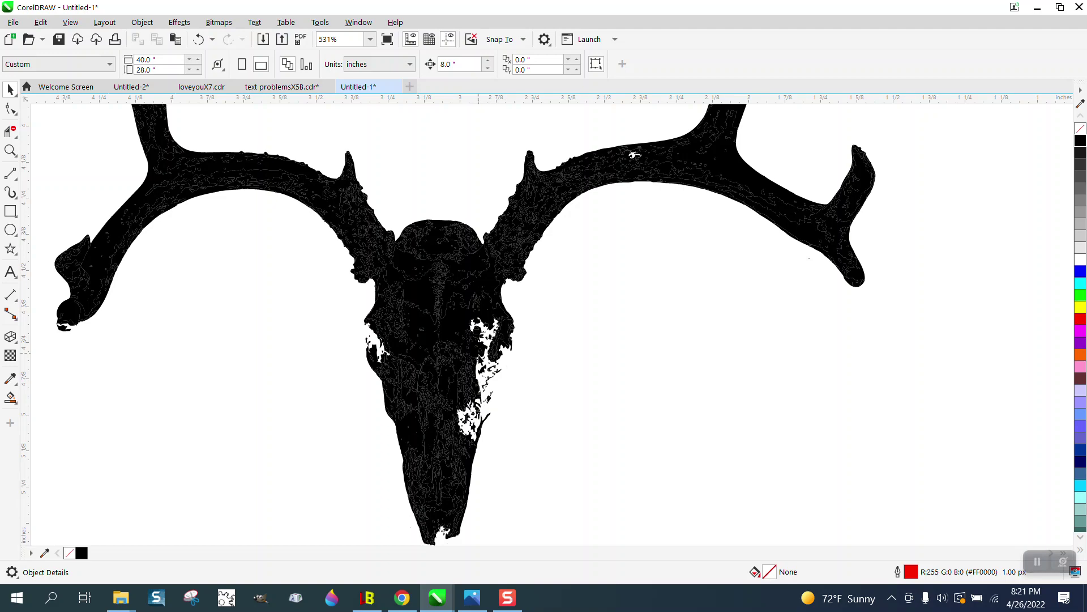
pyautogui.scroll(-4, 492, 368)
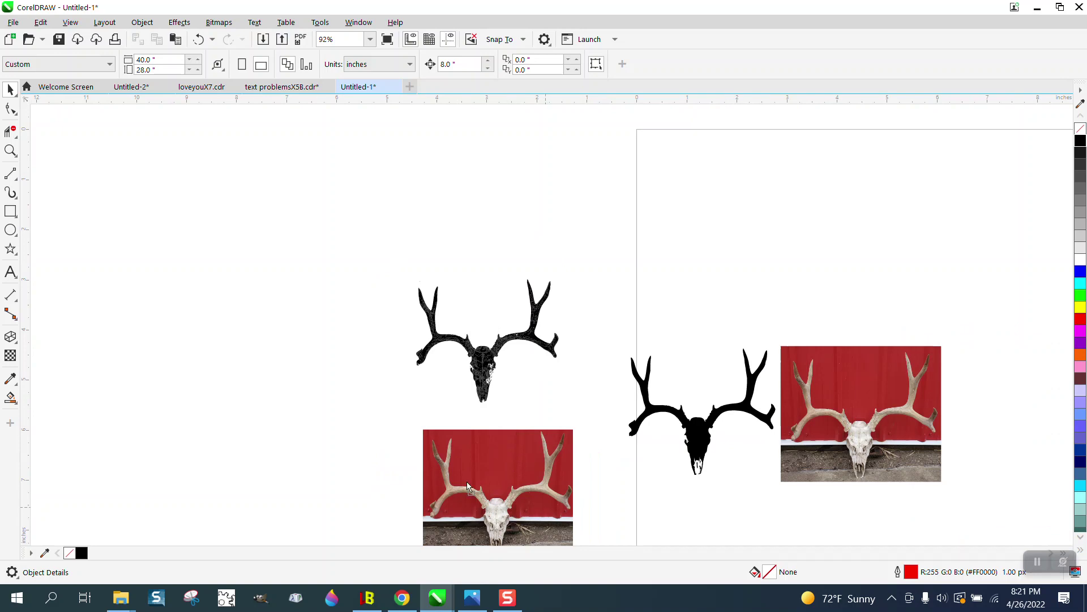
pyautogui.moveTo(468, 486); pyautogui.dragTo(393, 405)
pyautogui.press('z')
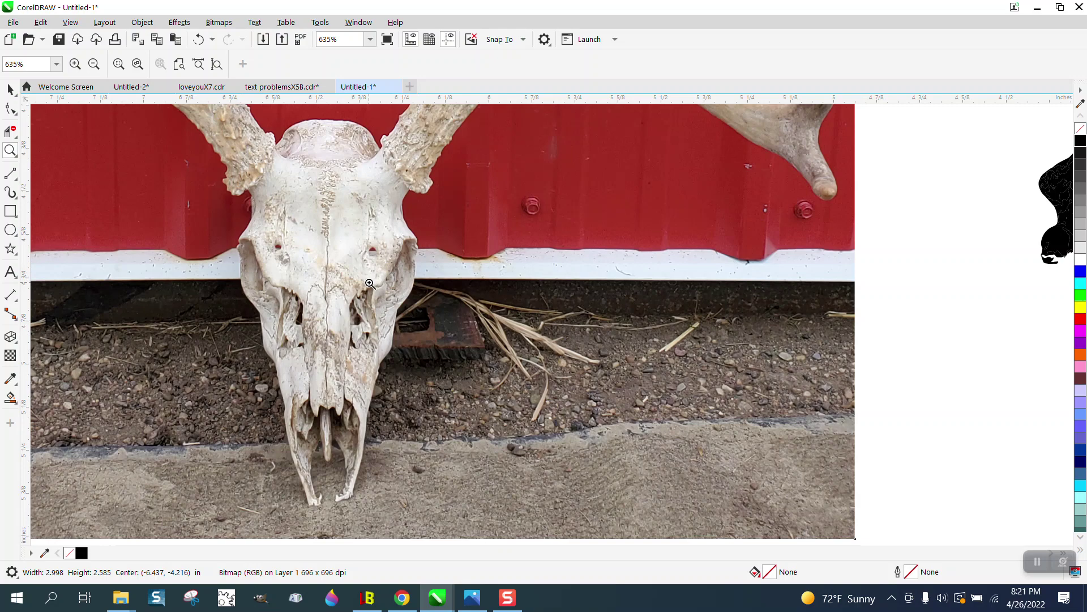
pyautogui.scroll(-3, 365, 320)
pyautogui.moveTo(686, 273); pyautogui.dragTo(780, 385)
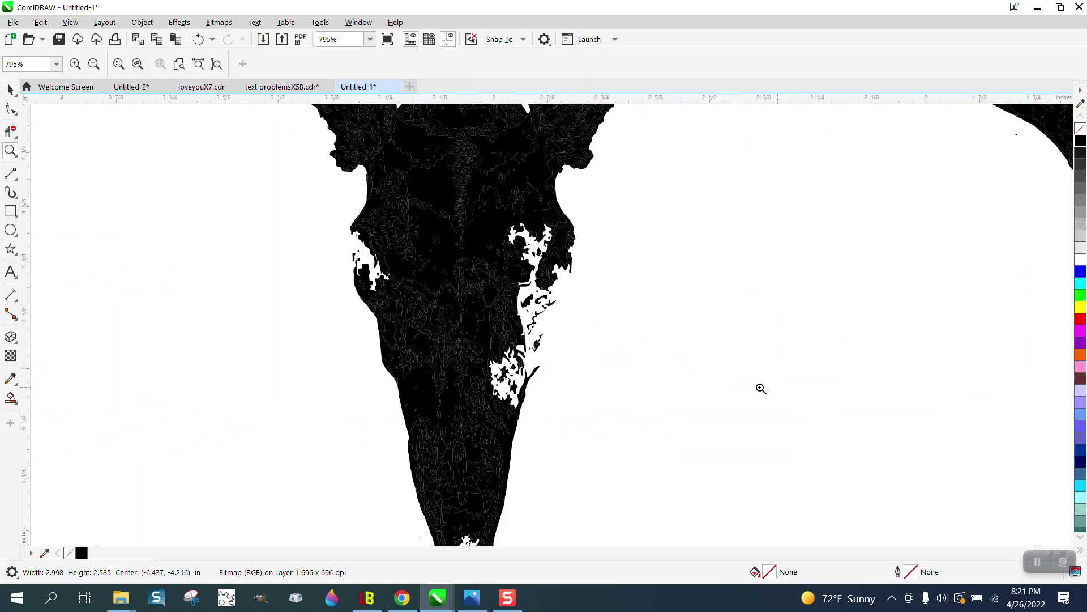
pyautogui.scroll(-3, 531, 371)
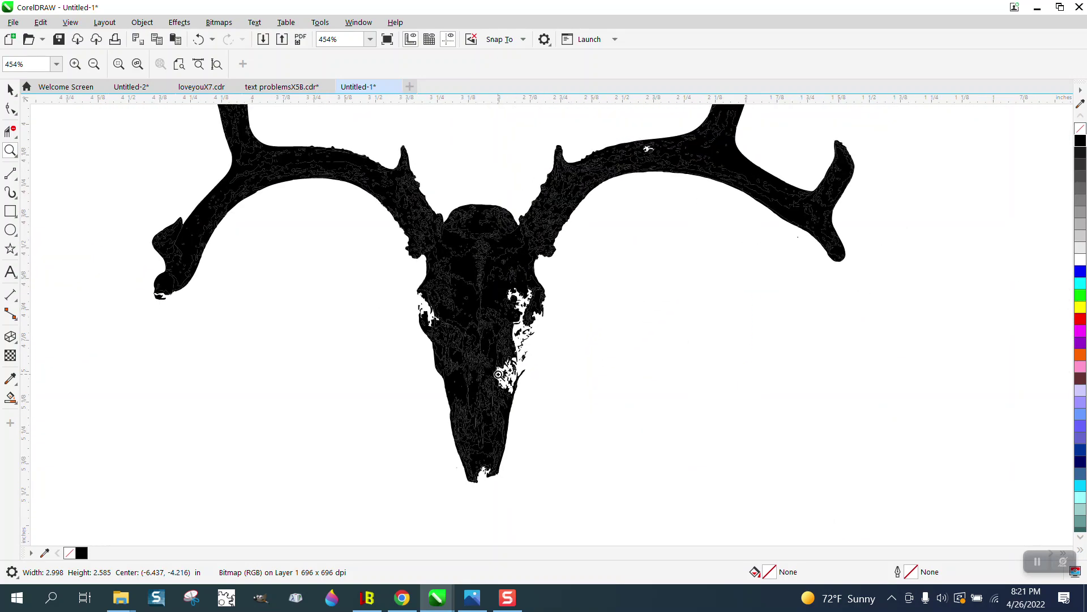
# Delete the loose fragment's nodes and its leftover two-node sliver below the left antler tip.
pyautogui.moveTo(257, 304); pyautogui.dragTo(311, 347)
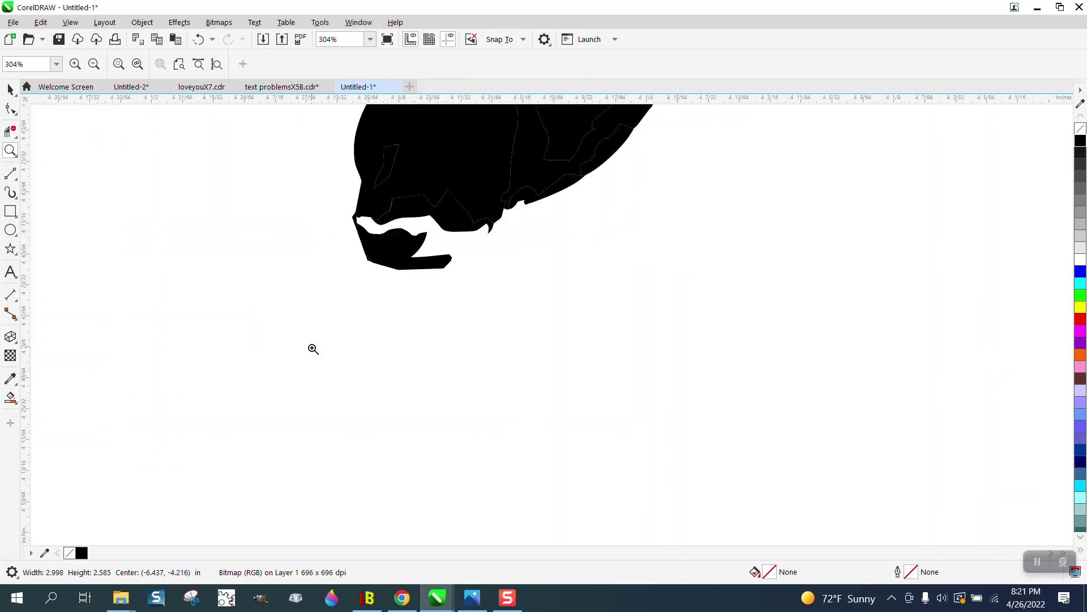
pyautogui.click(10, 109)
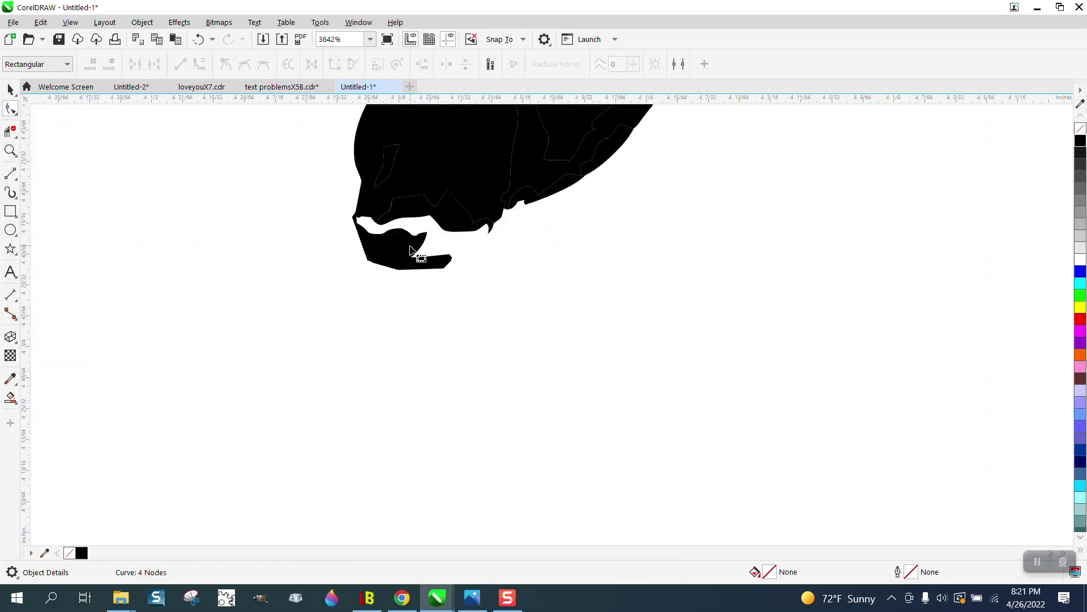
pyautogui.click(414, 255)
pyautogui.moveTo(425, 280)
pyautogui.mouseDown()
pyautogui.moveTo(449, 287)
pyautogui.moveTo(432, 287)
pyautogui.mouseUp()
pyautogui.press('Delete')
pyautogui.press('Delete')
pyautogui.click(371, 259)
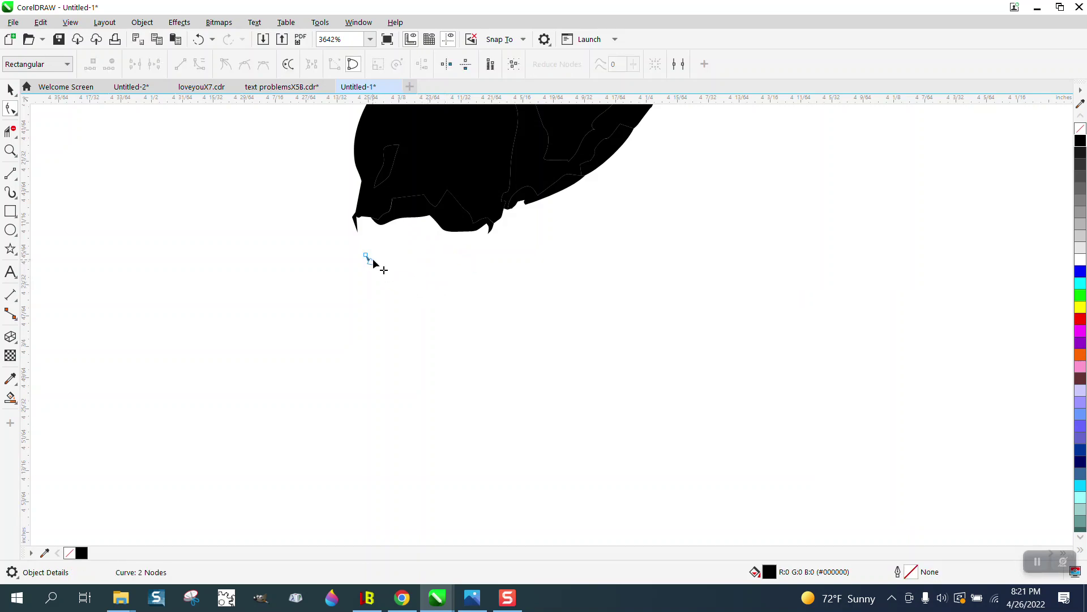
# Delete the small two-node curve at the antler tip's lower-left corner.
pyautogui.press('Delete')
pyautogui.click(354, 227)
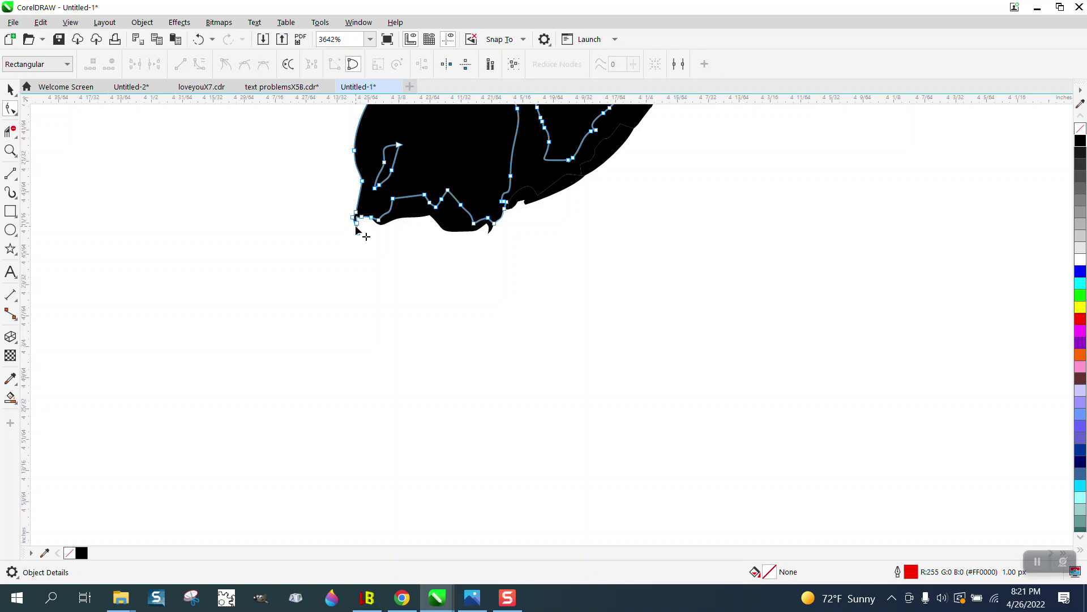
pyautogui.click(357, 225)
pyautogui.press('Delete')
pyautogui.press('Delete')
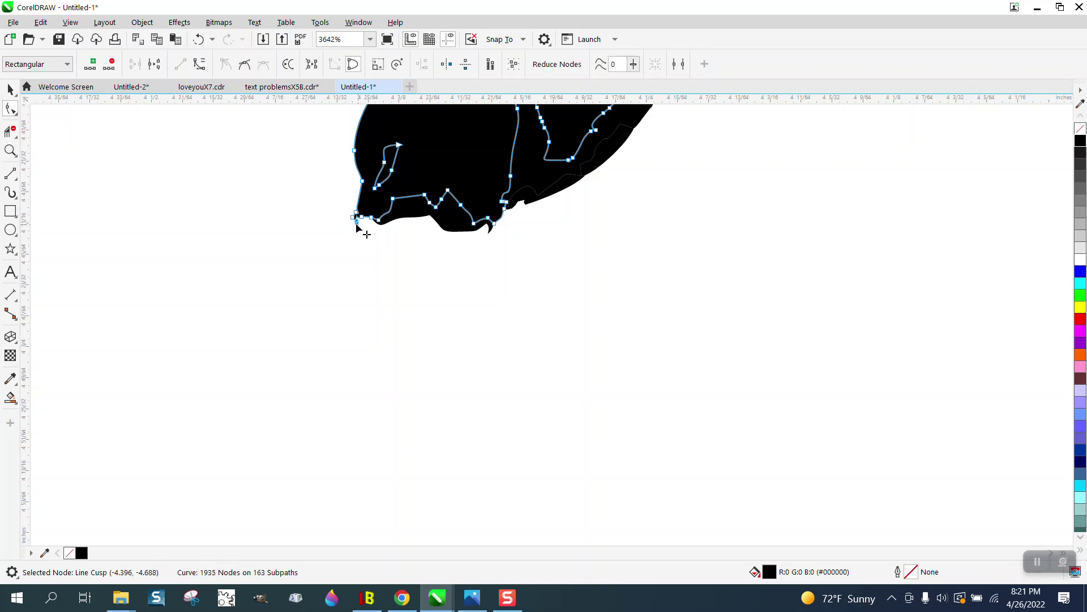
pyautogui.scroll(-5, 417, 301)
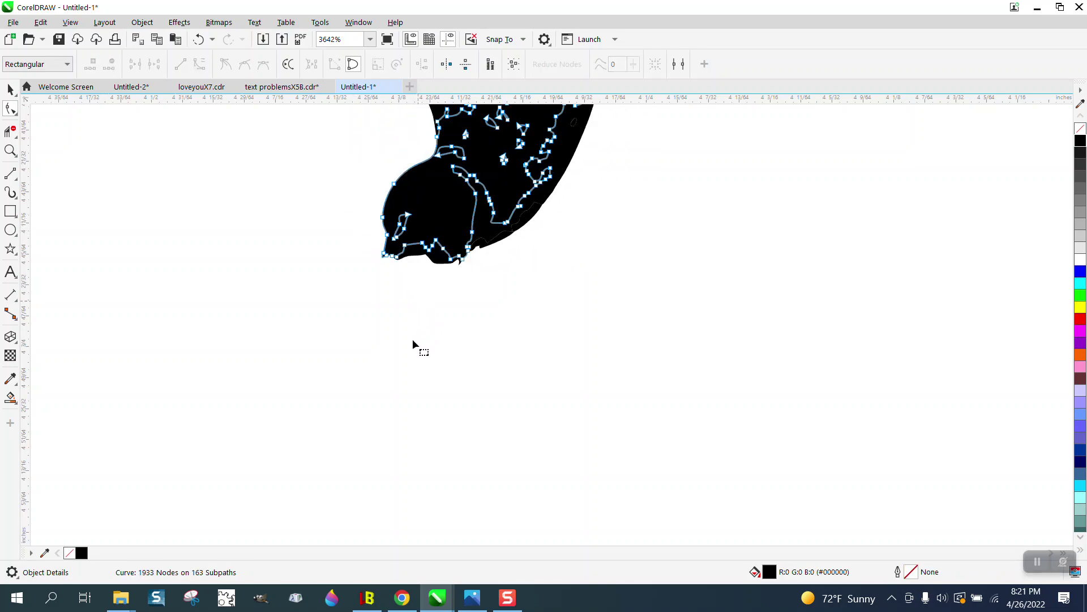
pyautogui.scroll(-8, 304, 338)
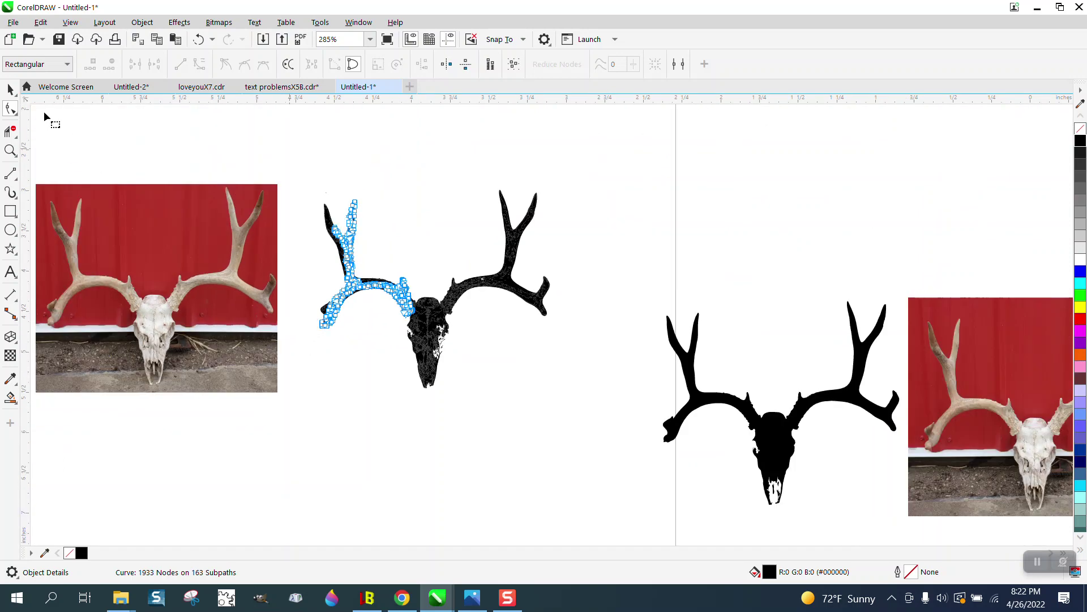
# Marquee-select the whole black antler trace and combine its 2140 pieces into one curve.
pyautogui.click(10, 89)
pyautogui.moveTo(294, 172); pyautogui.dragTo(606, 412)
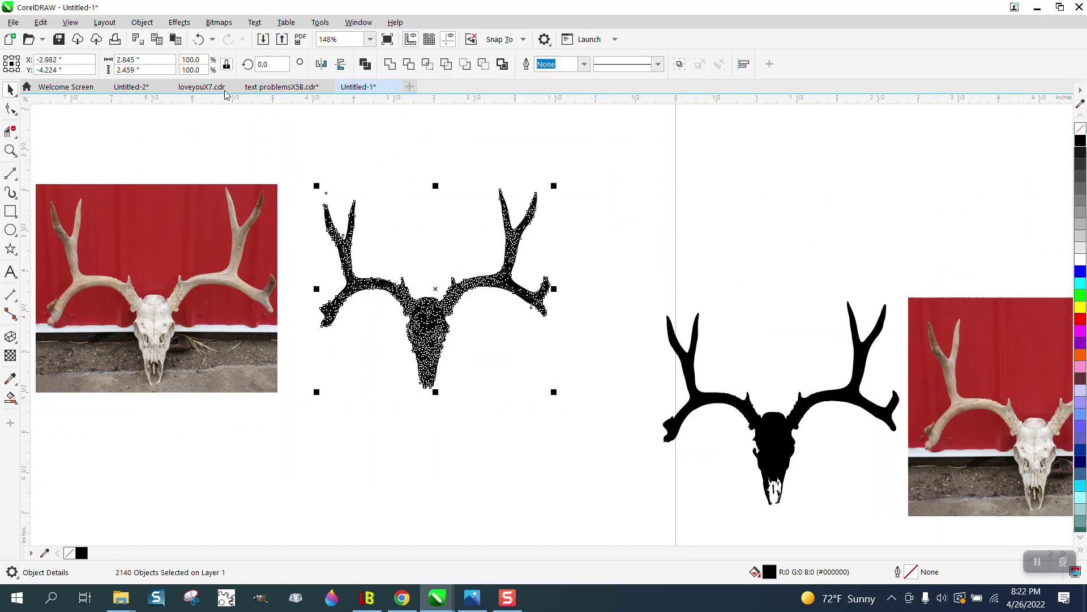
pyautogui.click(142, 22)
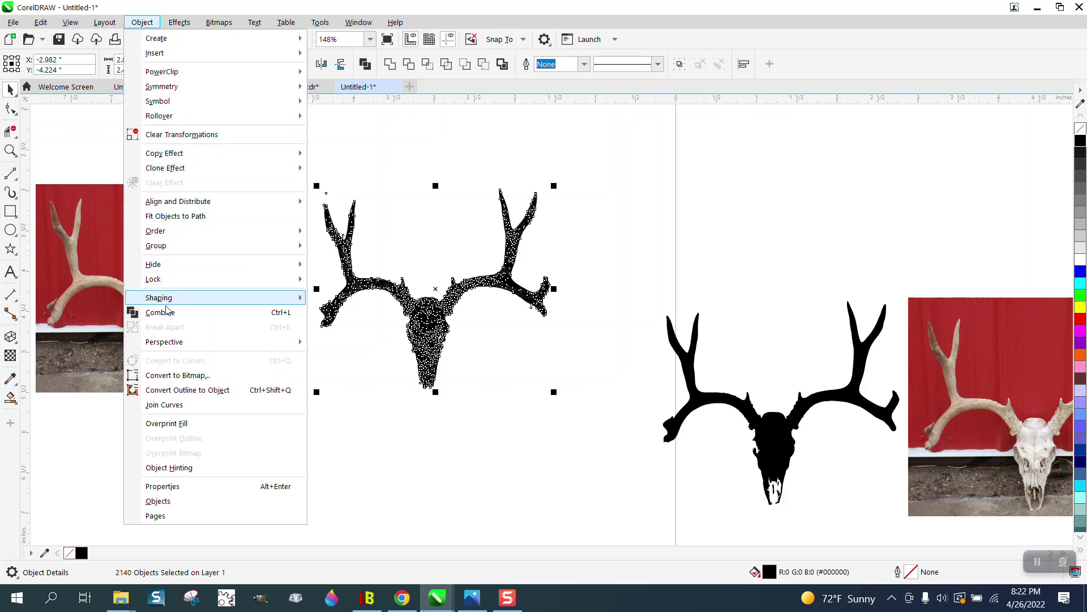
pyautogui.click(165, 312)
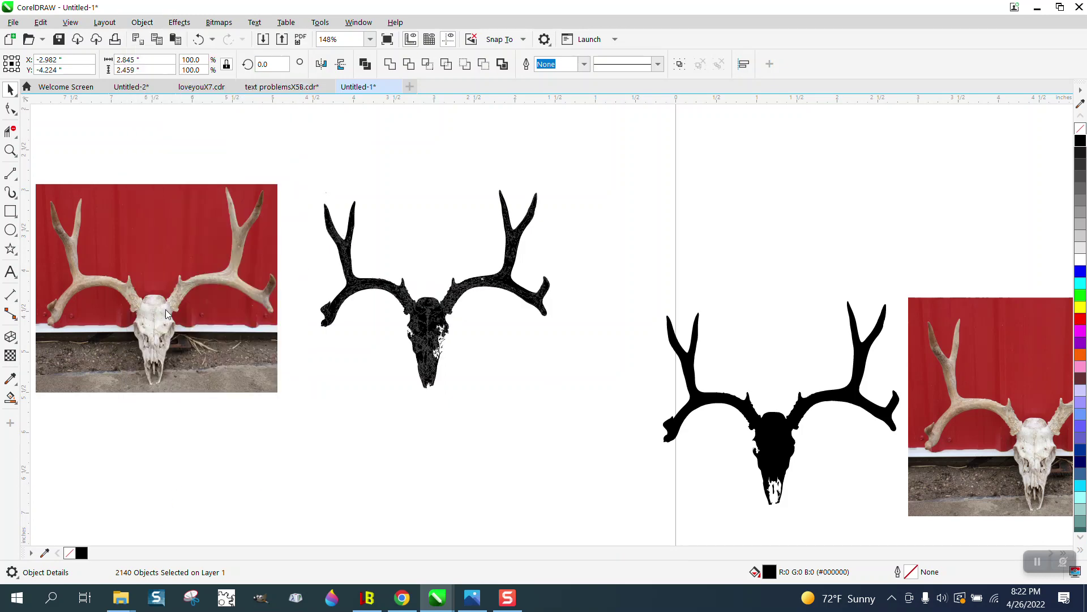
# Zoom in on the skull and its lower-right markings to inspect the combined curve.
pyautogui.click(10, 150)
pyautogui.moveTo(387, 272); pyautogui.dragTo(466, 349)
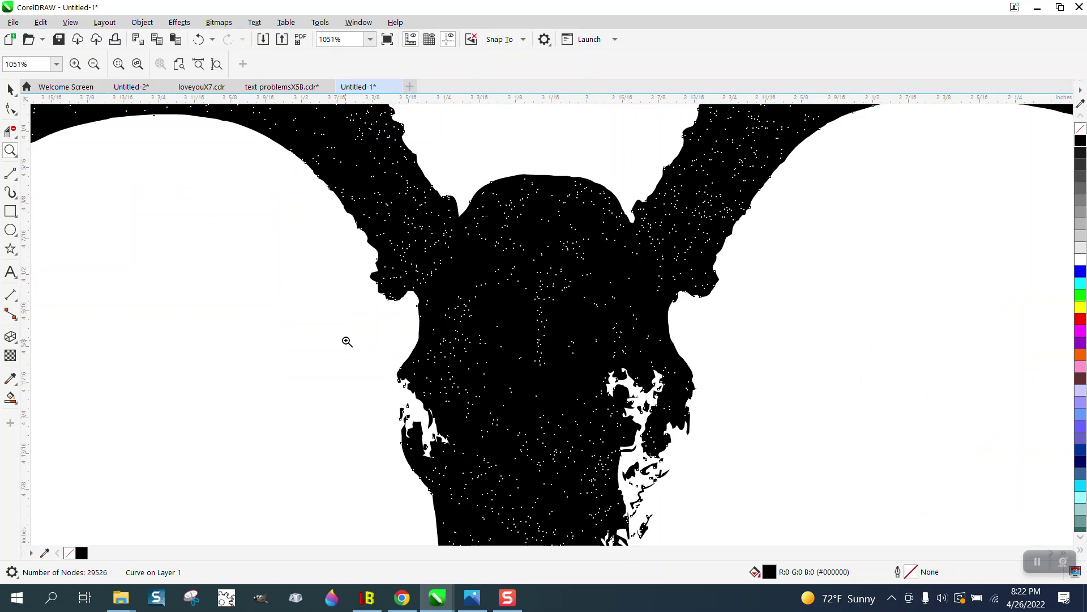
pyautogui.click(10, 89)
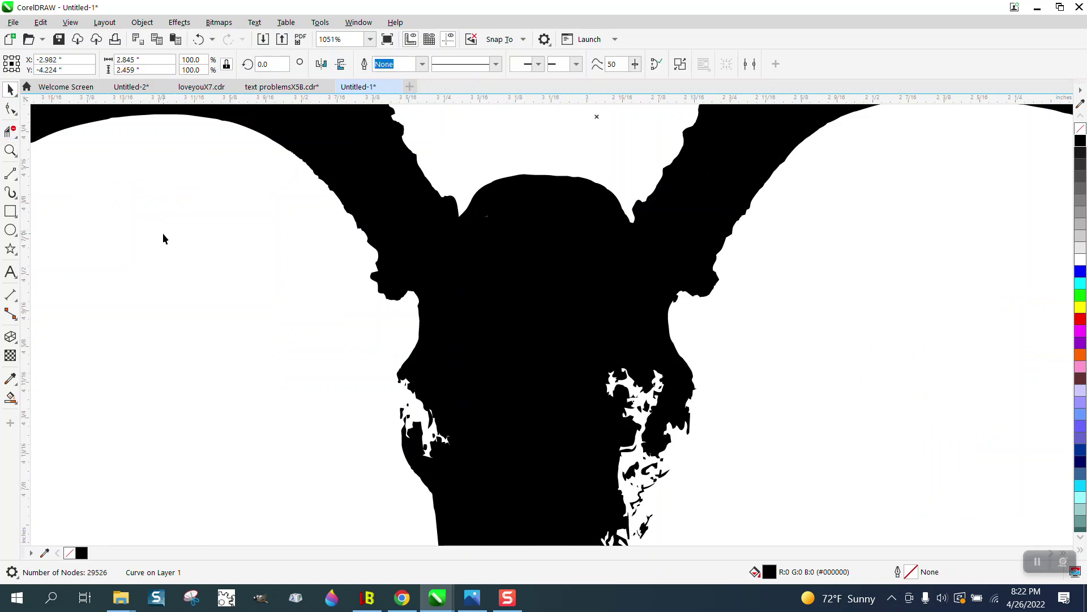
pyautogui.scroll(-2, 130, 235)
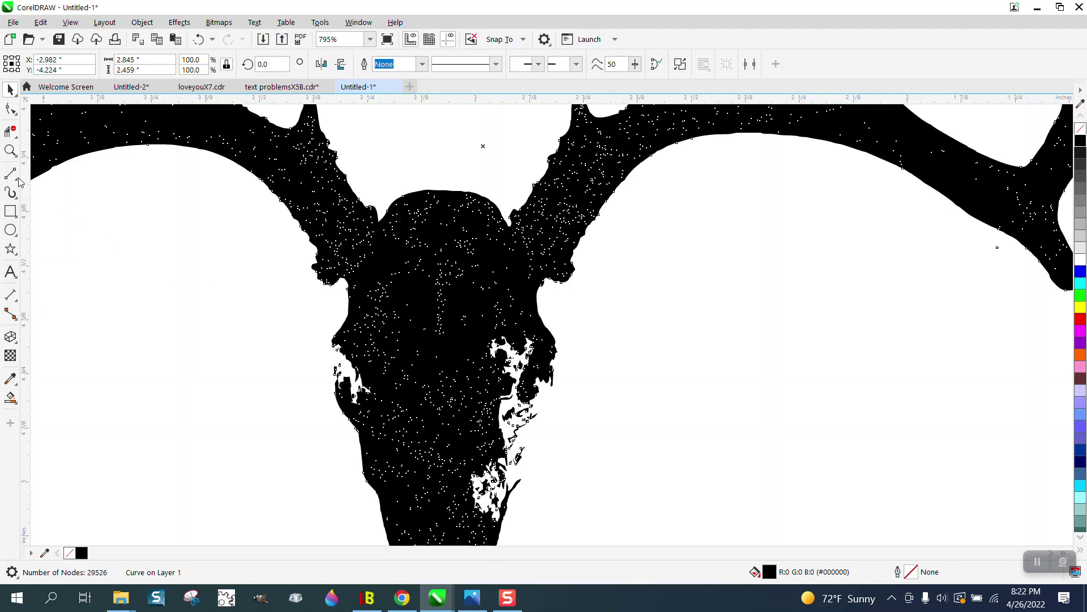
pyautogui.click(10, 150)
pyautogui.moveTo(459, 330); pyautogui.dragTo(614, 444)
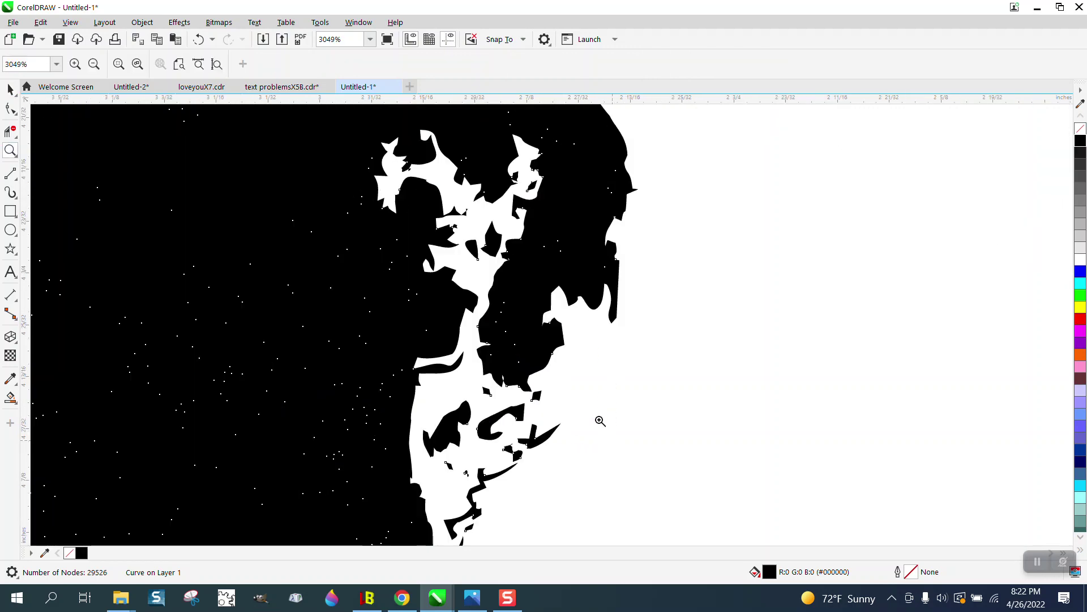
pyautogui.scroll(-5, 508, 350)
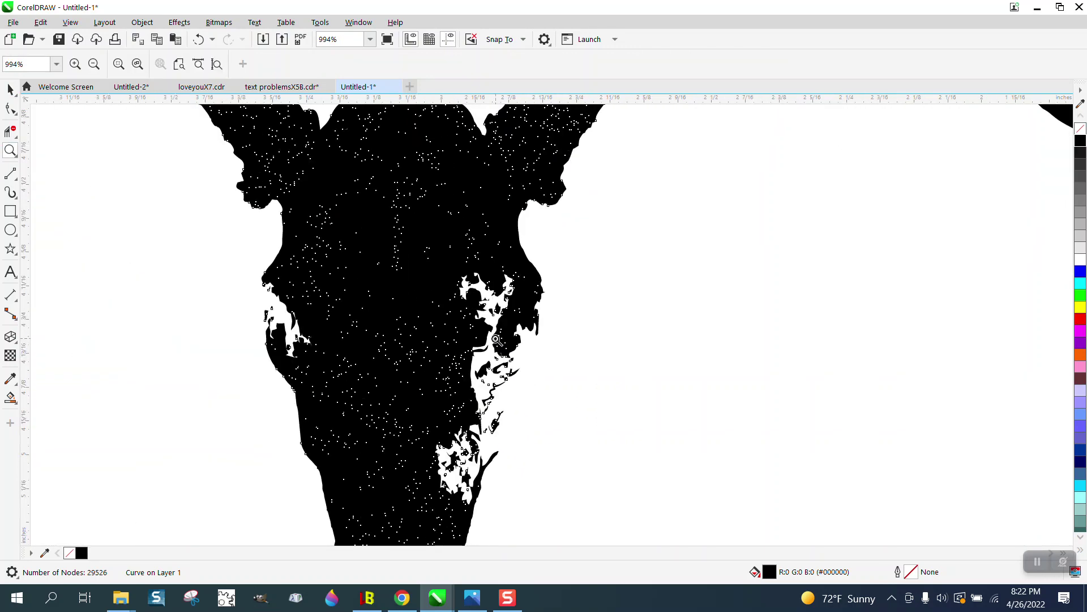
pyautogui.click(10, 89)
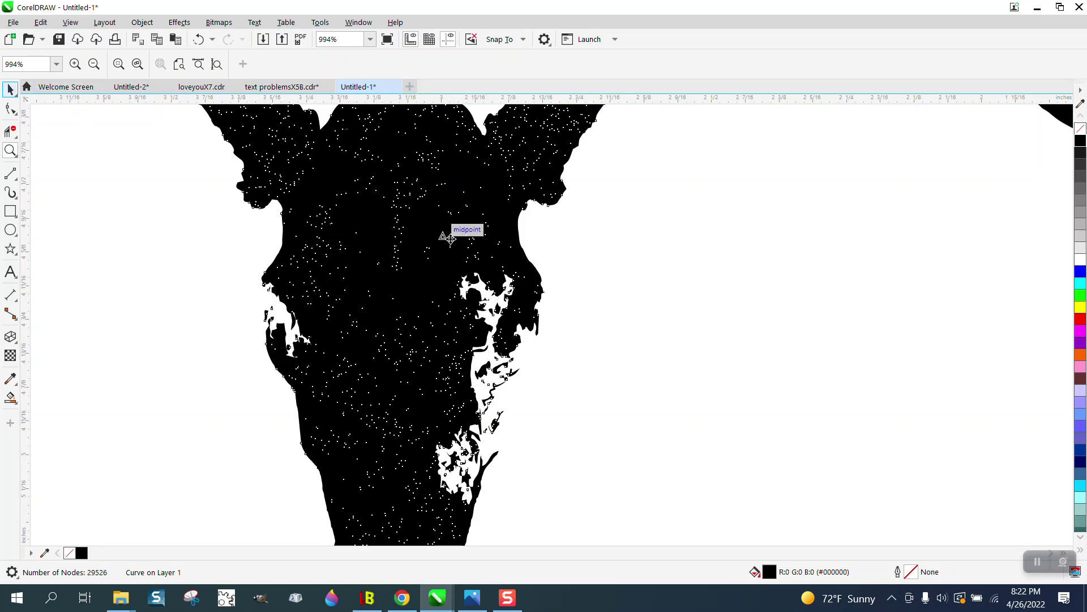
# Show the skull as a black outline with no fill and bridge its right-edge notch with a hairline 2-point line.
pyautogui.click(1081, 129)
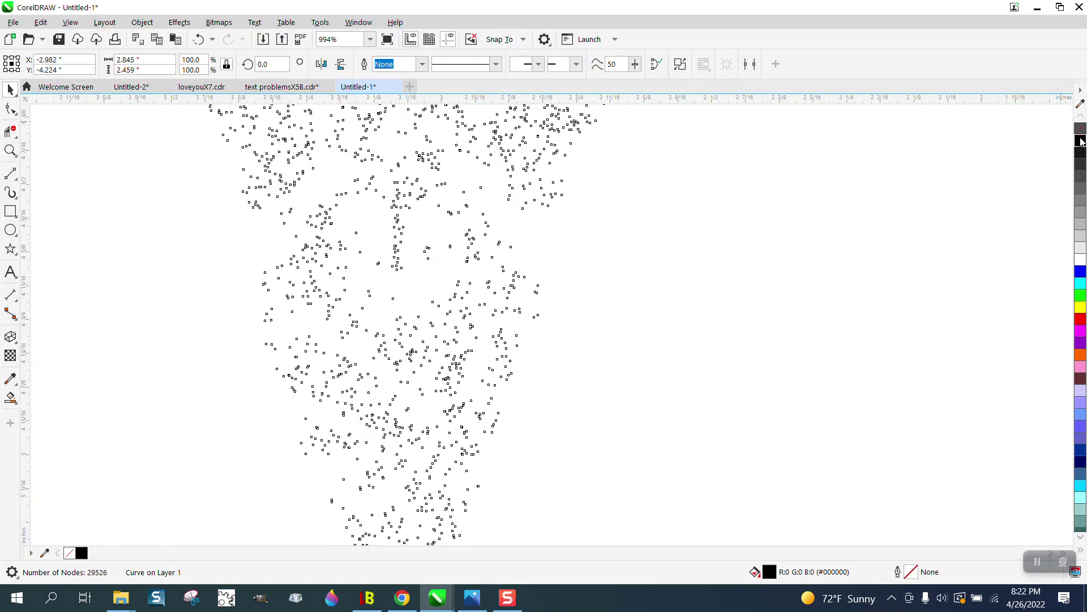
pyautogui.rightClick(1081, 140)
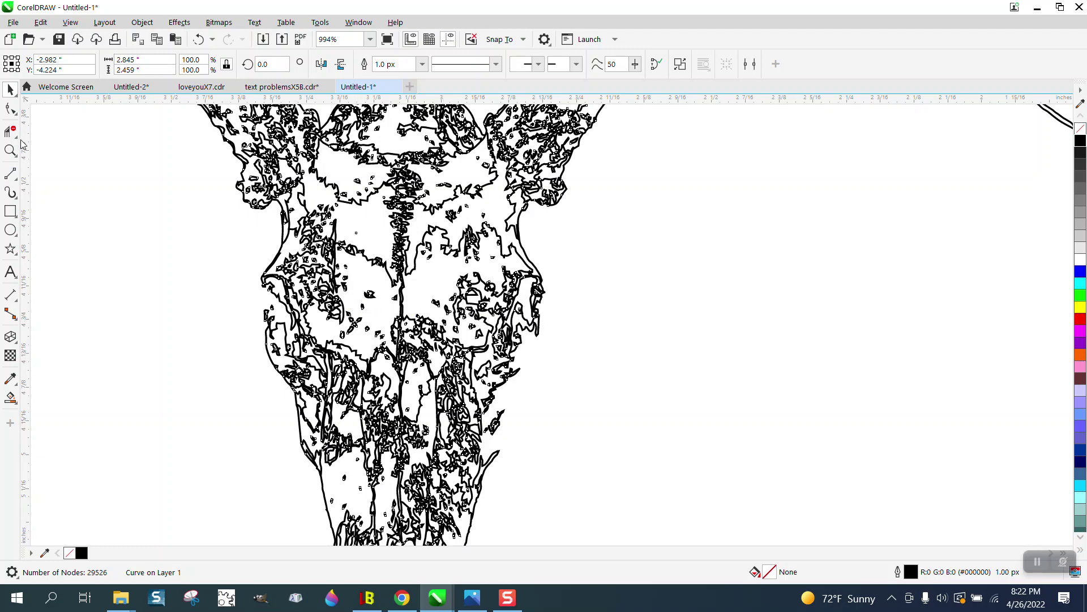
pyautogui.click(19, 184)
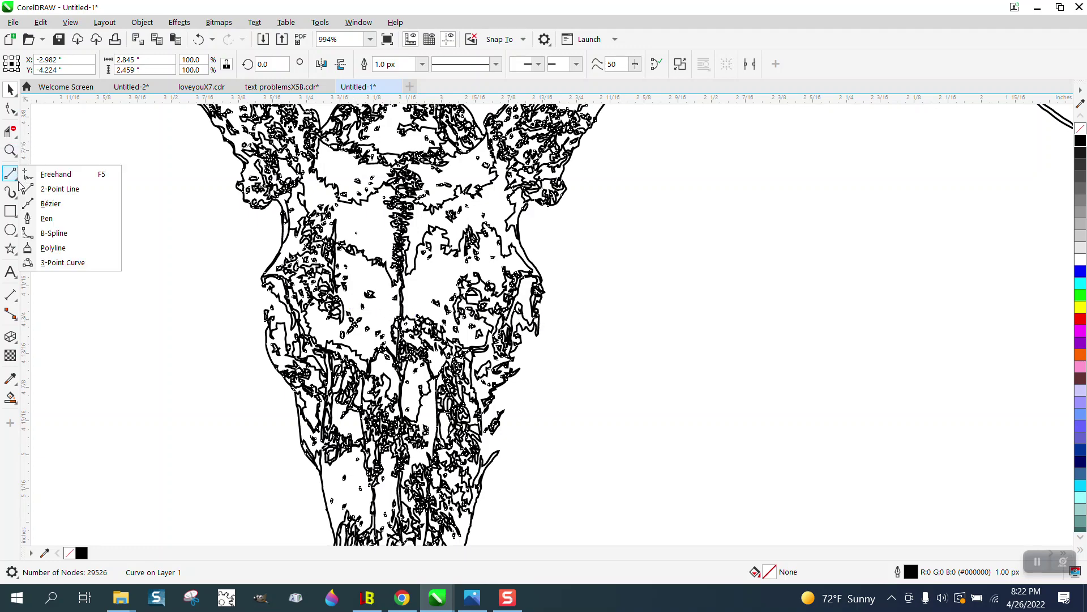
pyautogui.click(62, 189)
pyautogui.moveTo(562, 193); pyautogui.dragTo(539, 276)
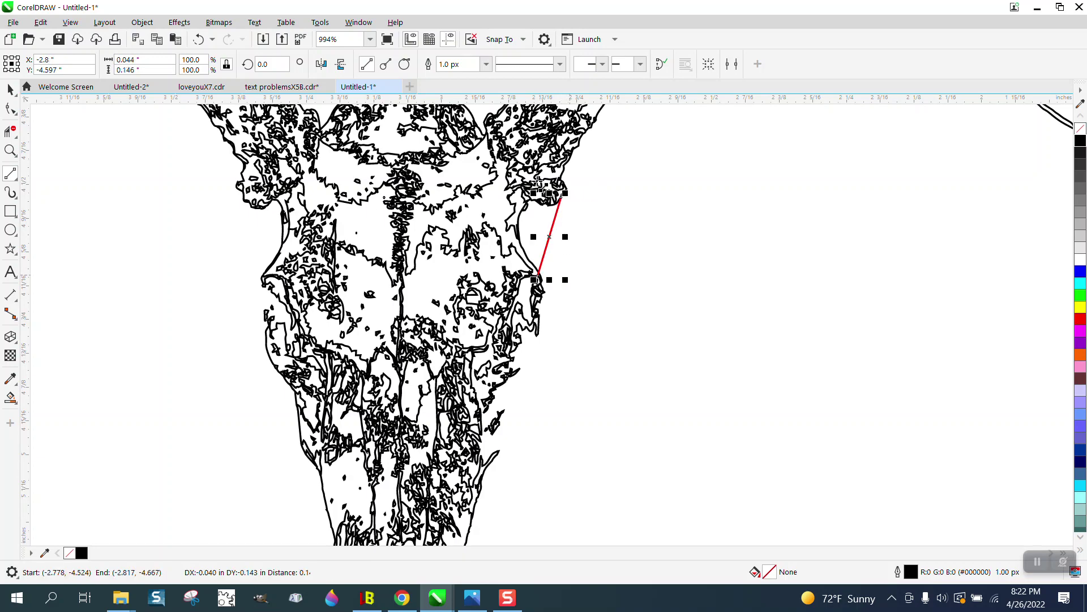
pyautogui.click(487, 65)
pyautogui.click(460, 76)
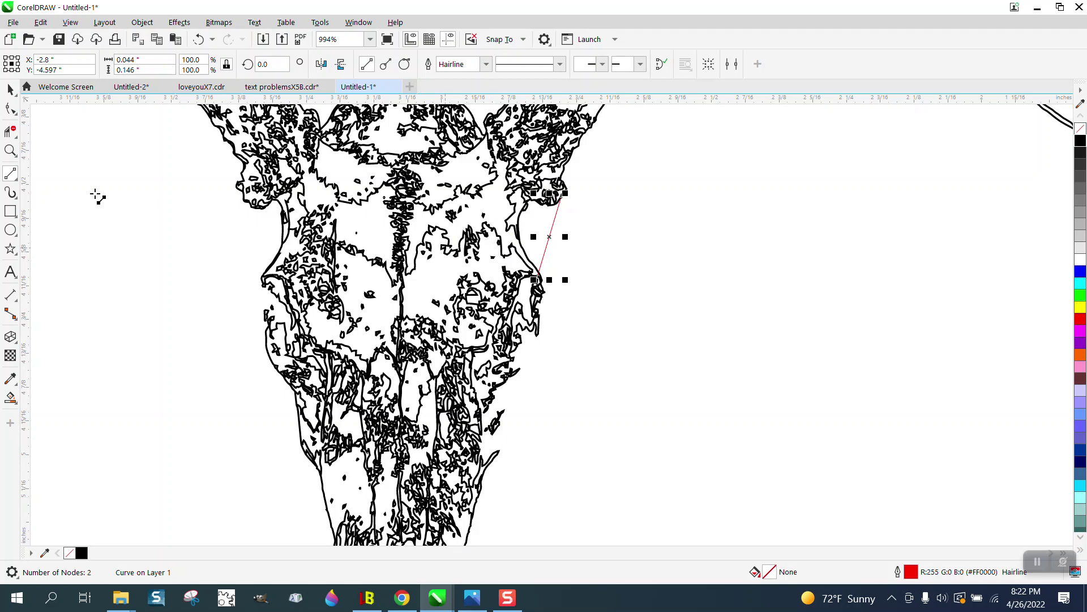
# Smart Fill the area between the skull edge and the hairline with black.
pyautogui.click(11, 397)
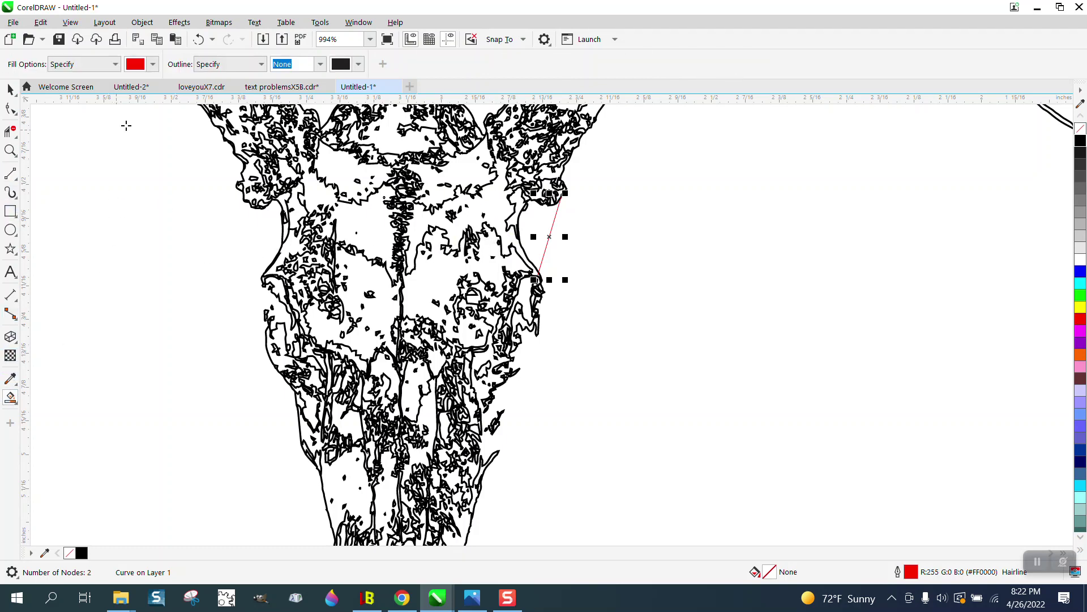
pyautogui.click(153, 66)
pyautogui.click(143, 131)
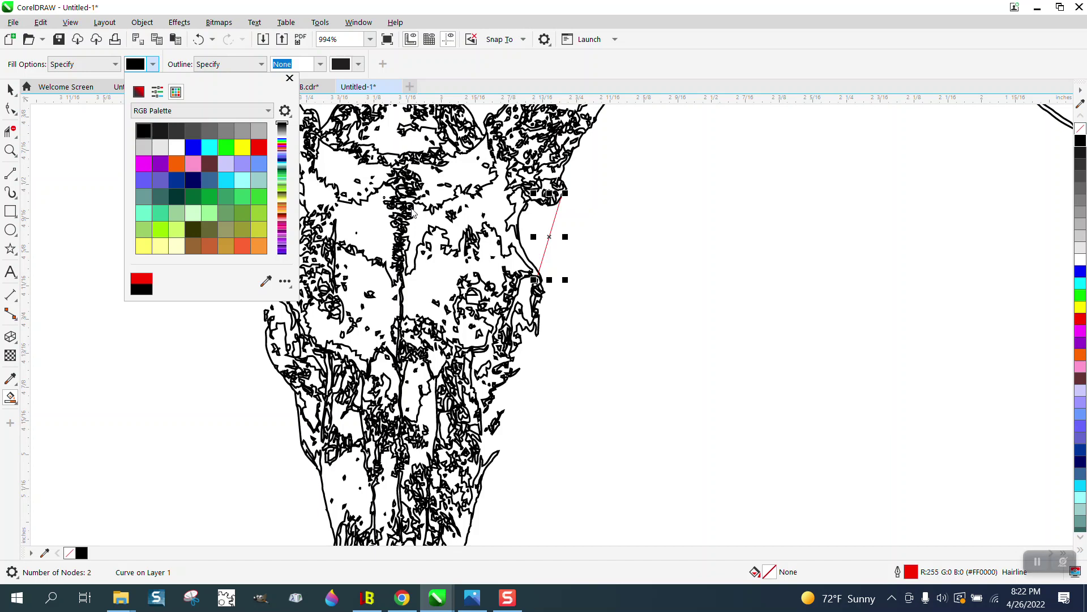
pyautogui.click(538, 218)
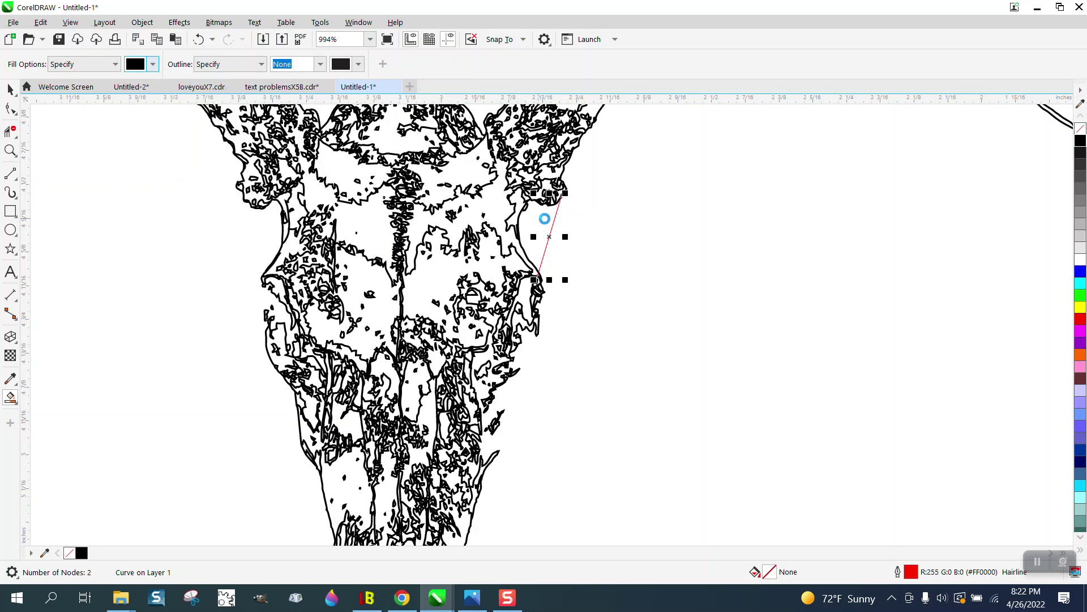
pyautogui.click(545, 219)
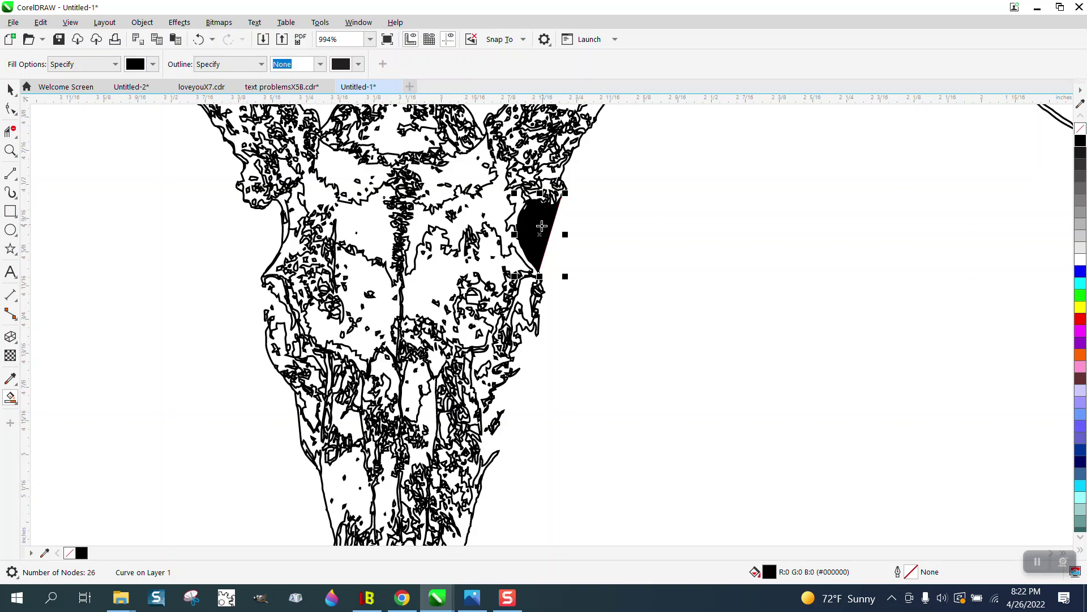
pyautogui.scroll(-7, 536, 253)
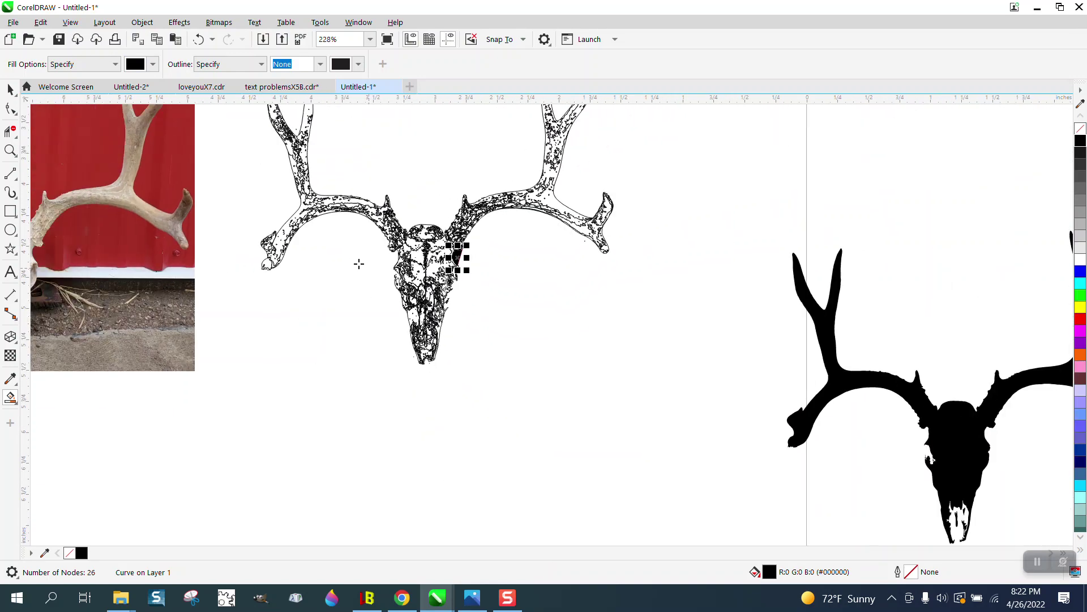
# Select the entire skull drawing and fill it black from the palette.
pyautogui.click(10, 89)
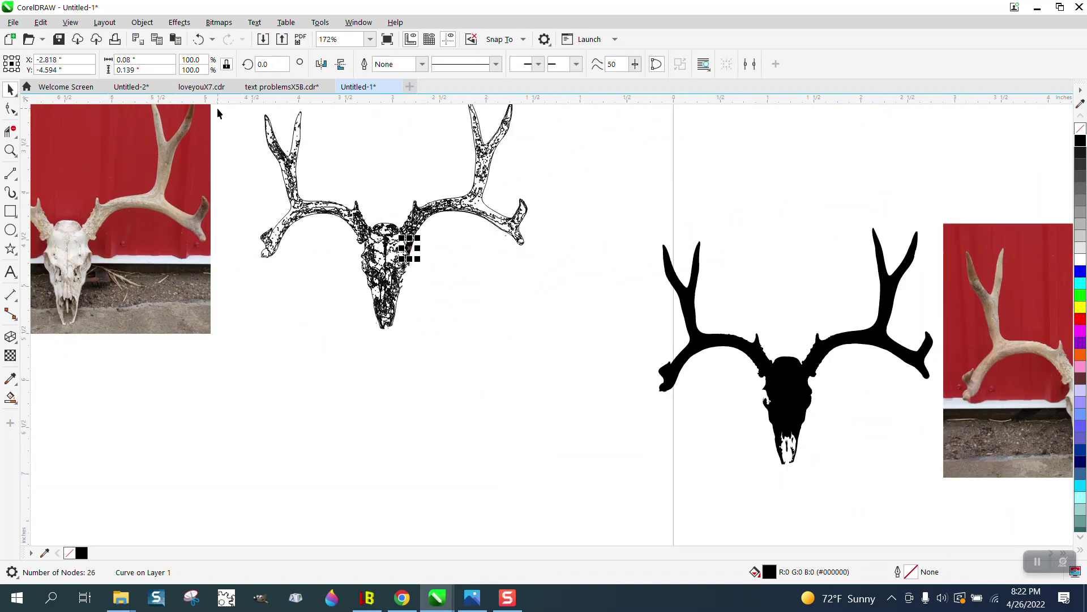
pyautogui.moveTo(225, 109); pyautogui.dragTo(365, 213)
pyautogui.moveTo(564, 294); pyautogui.dragTo(563, 293)
pyautogui.scroll(-1, 562, 300)
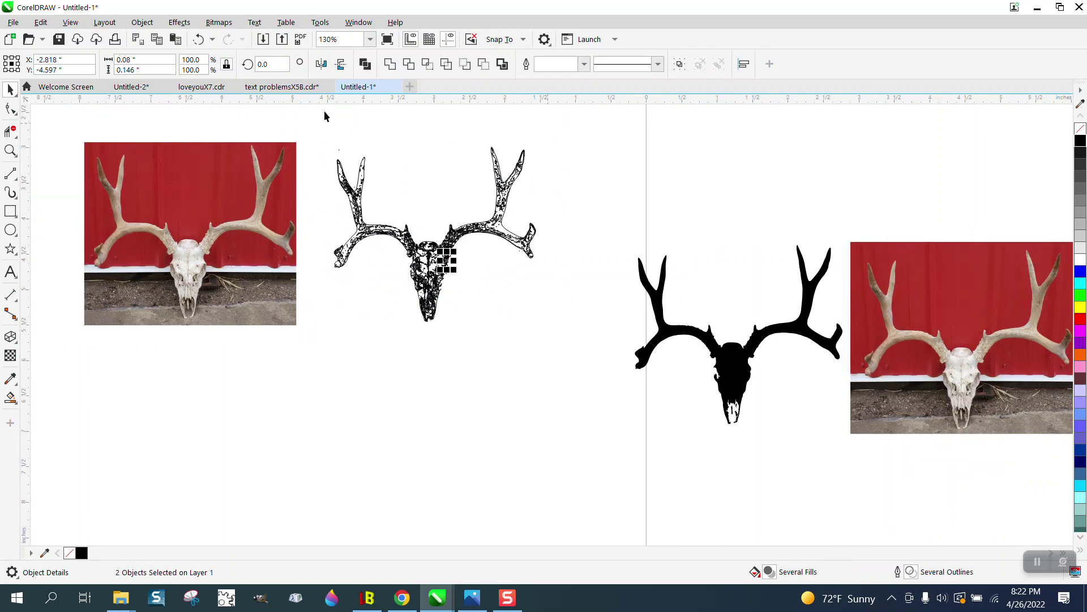
pyautogui.moveTo(326, 116); pyautogui.dragTo(544, 331)
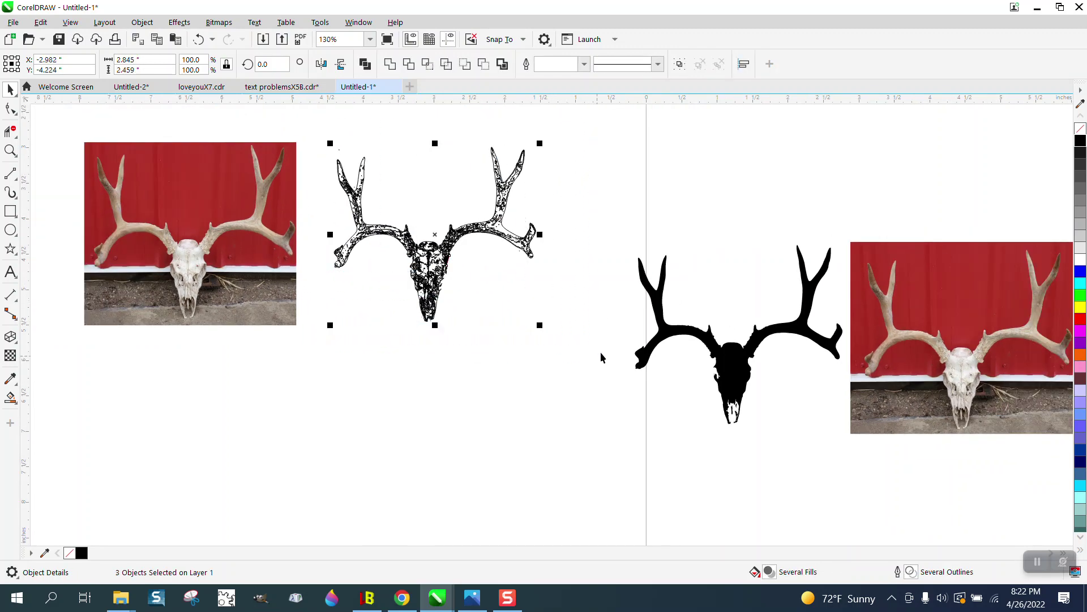
pyautogui.click(1081, 142)
pyautogui.click(583, 273)
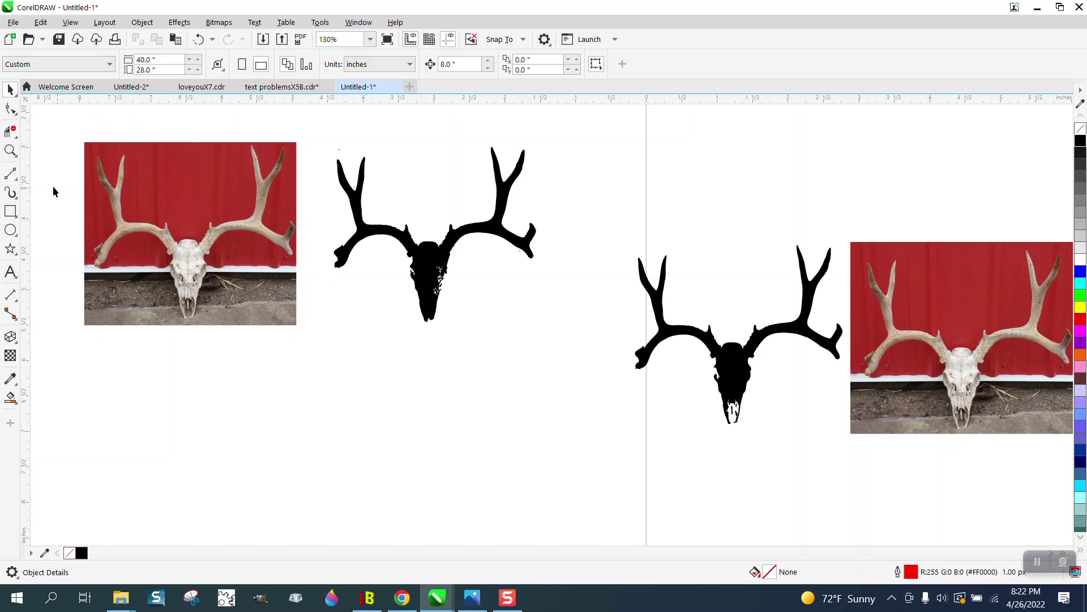
# Zoom in on the lower skull and right antler base to check the edges.
pyautogui.click(10, 150)
pyautogui.moveTo(409, 247); pyautogui.dragTo(504, 313)
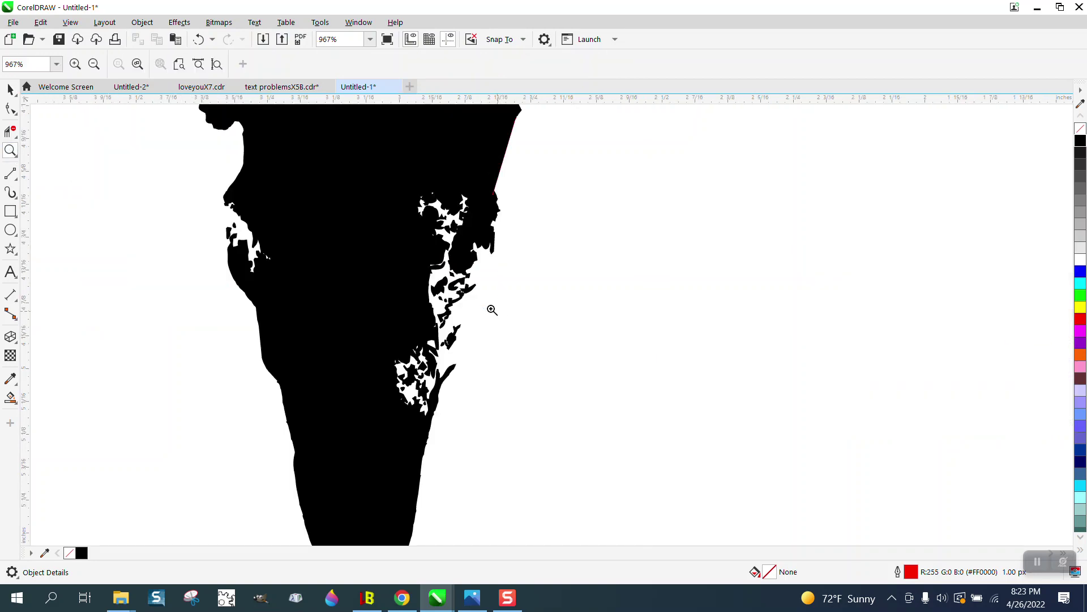
pyautogui.scroll(-2, 492, 310)
pyautogui.scroll(-1, 416, 284)
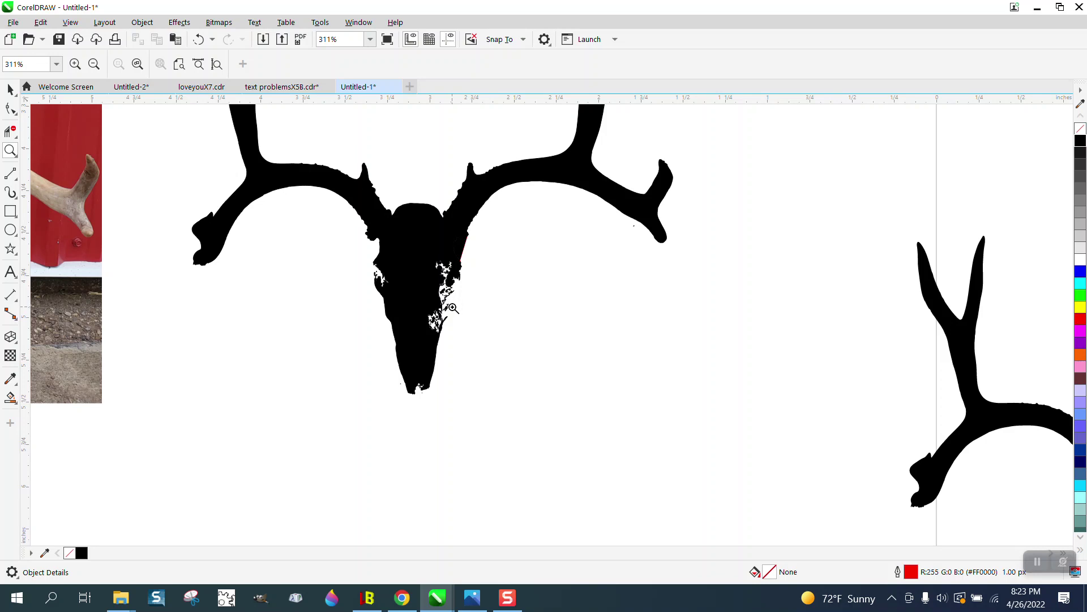
pyautogui.scroll(-1, 453, 307)
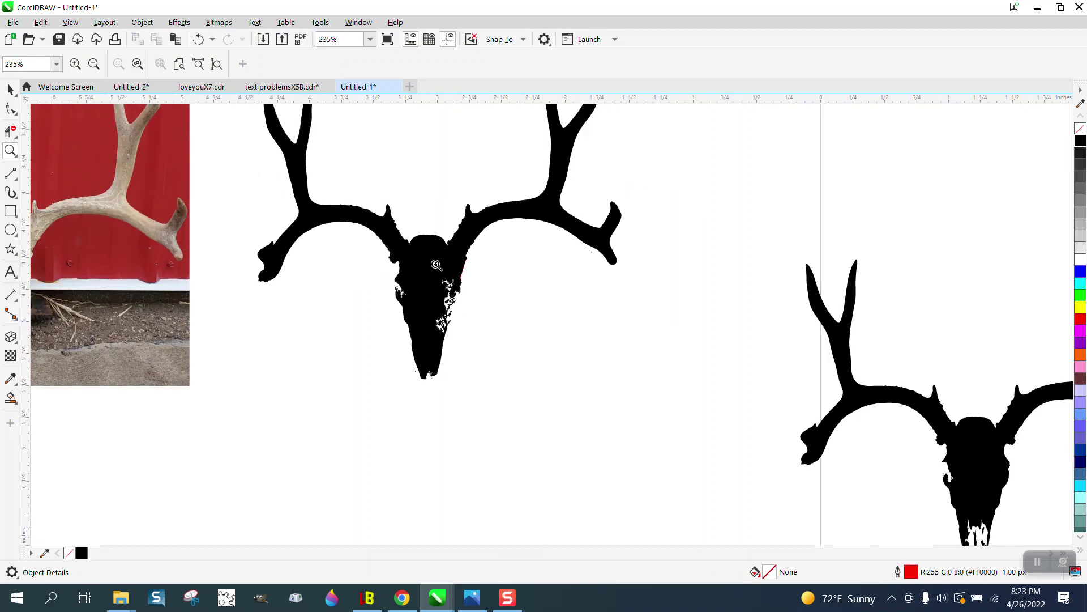
pyautogui.moveTo(444, 206); pyautogui.dragTo(505, 250)
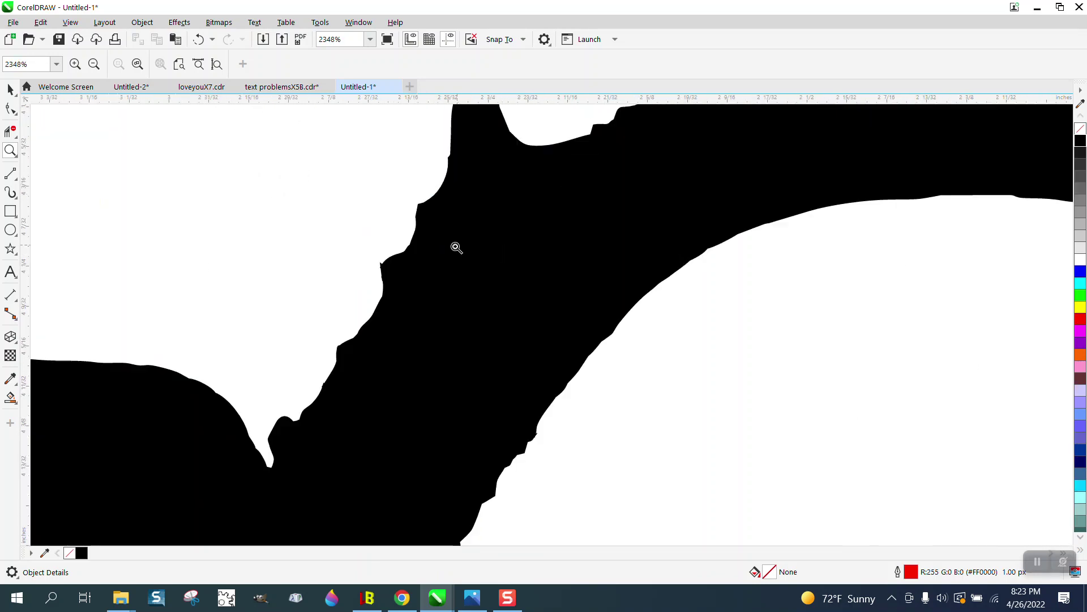
# Set the Smooth tool nib to 0.2" and smooth the jagged antler edge beside the skull.
pyautogui.click(15, 113)
pyautogui.click(34, 127)
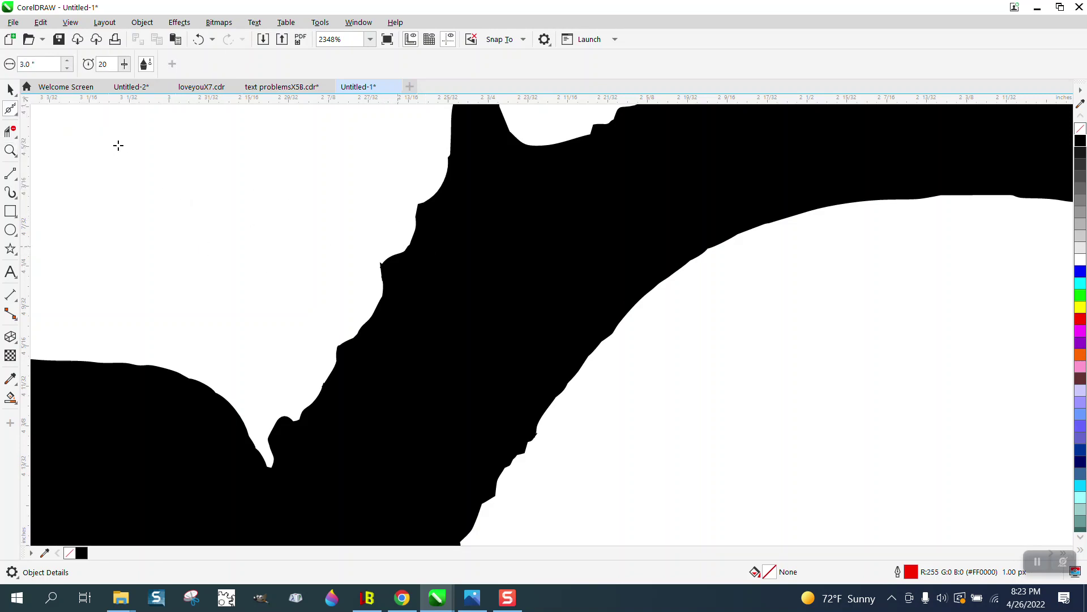
pyautogui.moveTo(37, 64); pyautogui.dragTo(2, 70)
pyautogui.write('.')
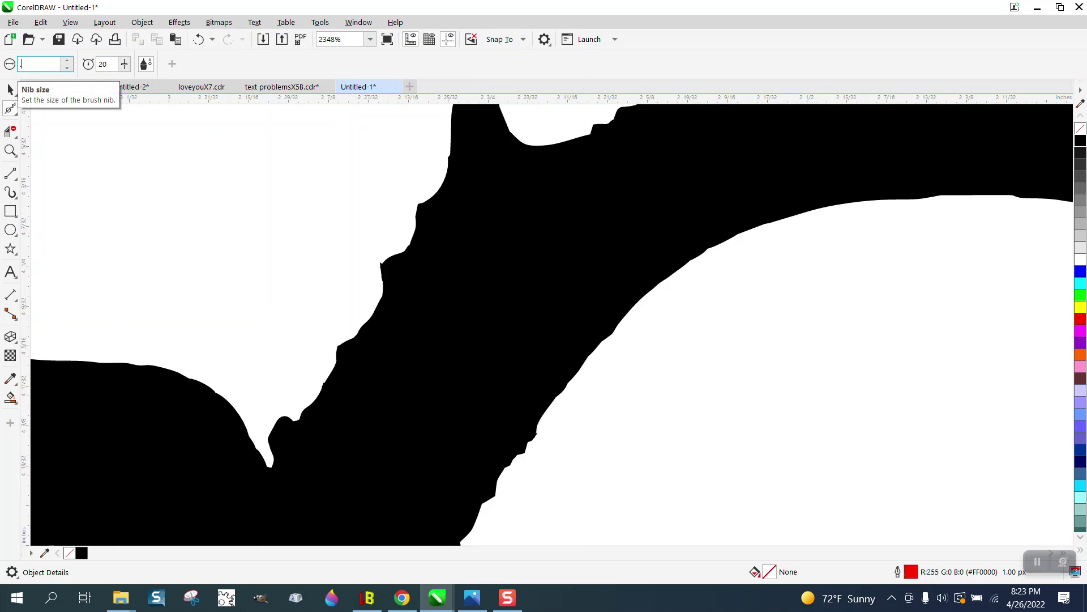
pyautogui.write('2')
pyautogui.press('Return')
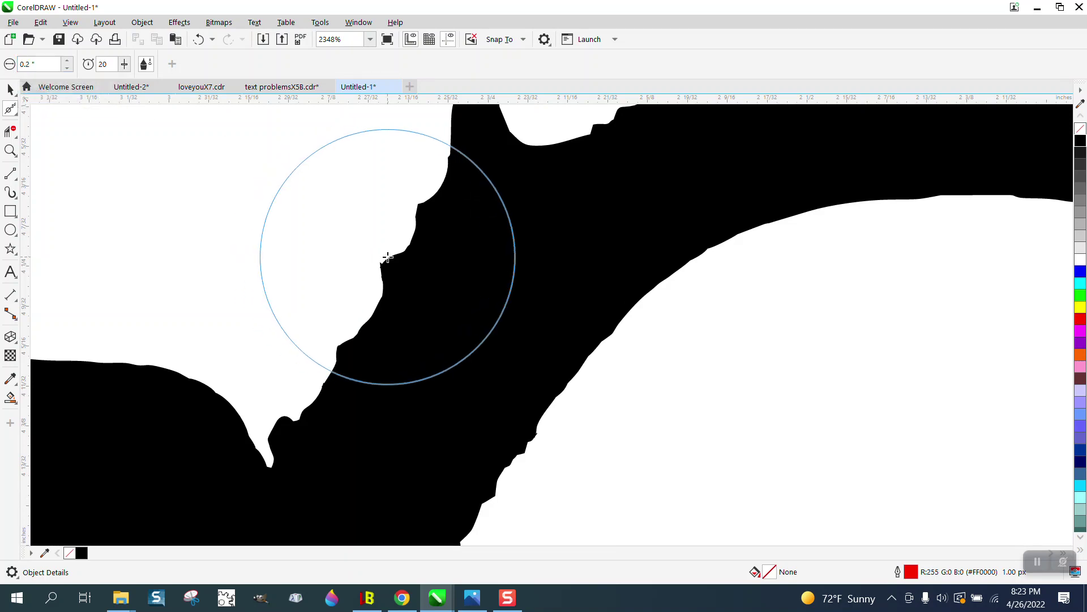
pyautogui.moveTo(383, 272)
pyautogui.mouseDown()
pyautogui.moveTo(369, 287)
pyautogui.moveTo(427, 219)
pyautogui.moveTo(357, 319)
pyautogui.moveTo(303, 331)
pyautogui.mouseUp()
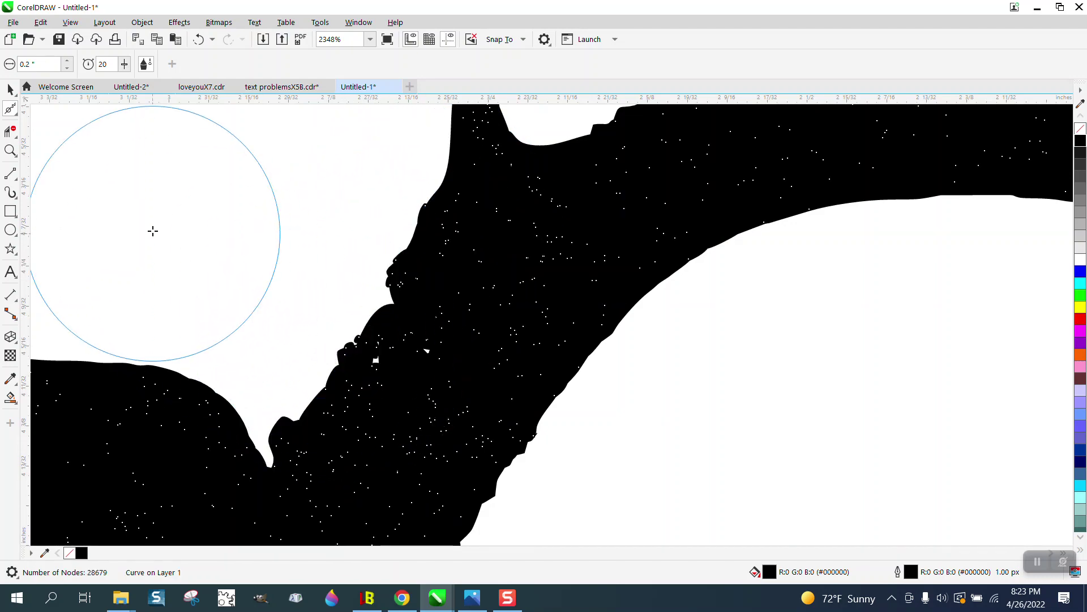
# Zoom out, then zoom in on the skull to inspect the smoothed silhouette, and deselect it.
pyautogui.scroll(-1, 452, 311)
pyautogui.scroll(-4, 452, 311)
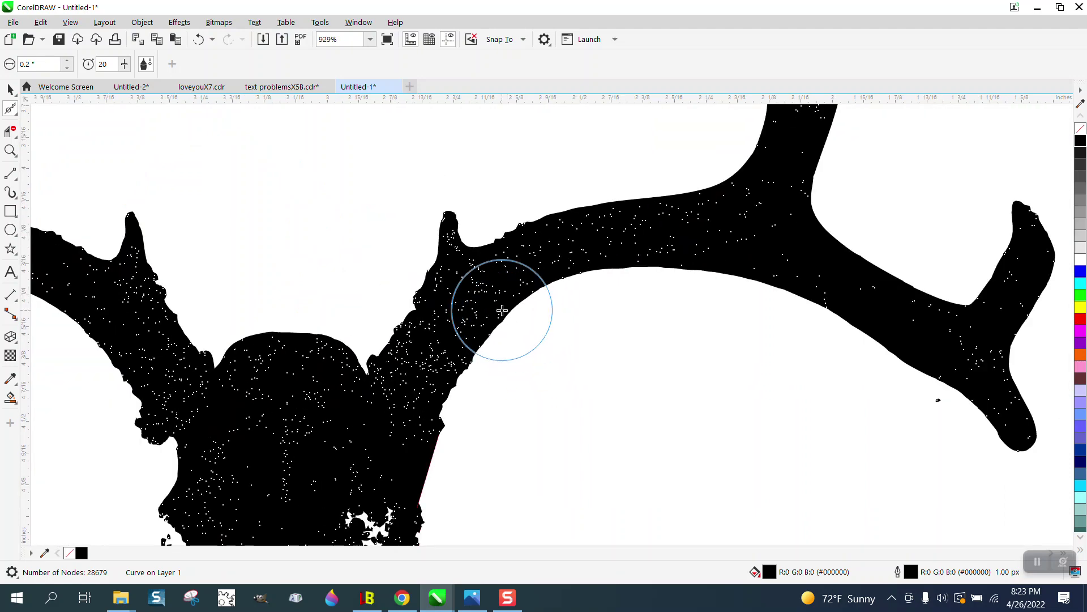
pyautogui.scroll(-2, 399, 351)
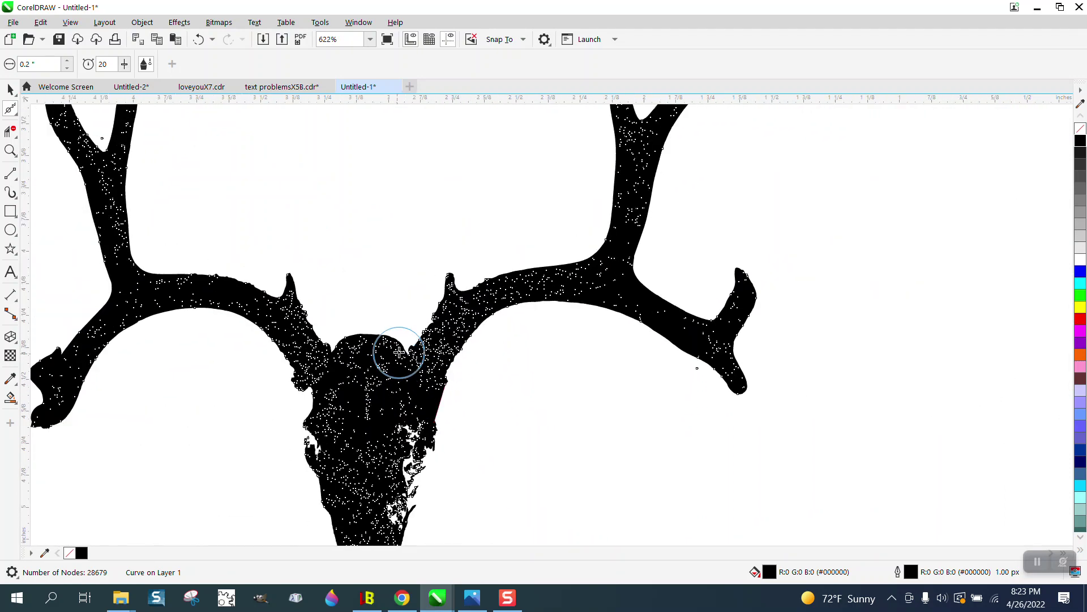
pyautogui.scroll(-1, 399, 351)
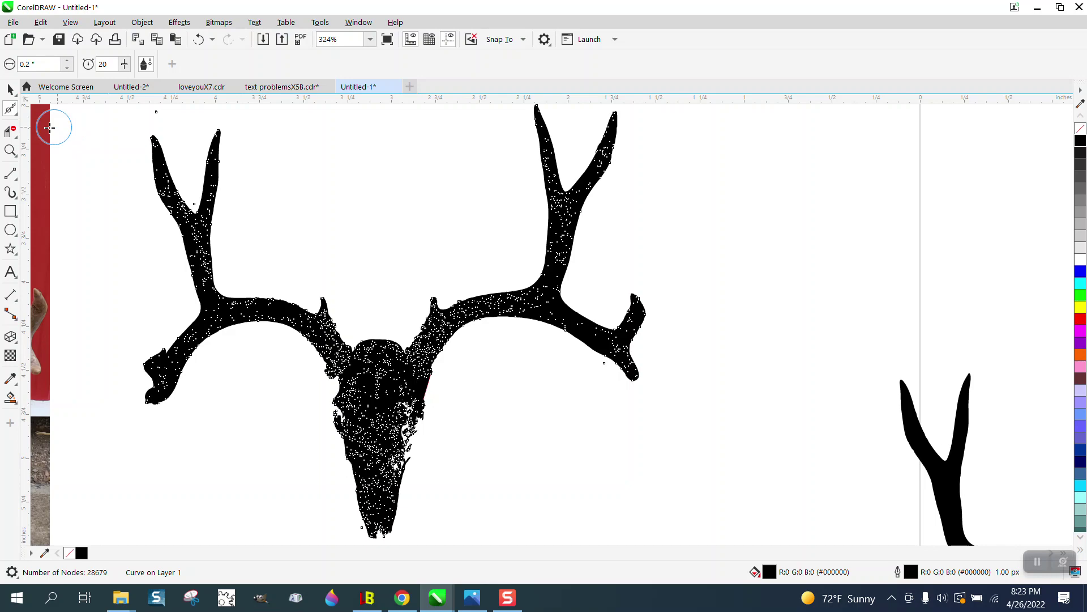
pyautogui.click(11, 150)
pyautogui.moveTo(329, 401); pyautogui.dragTo(516, 522)
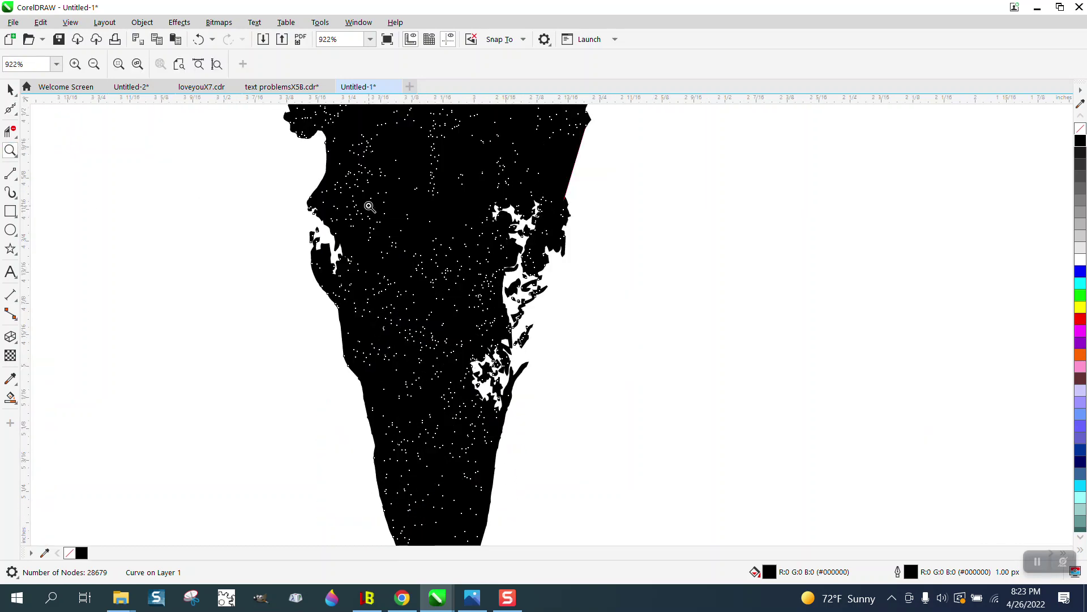
pyautogui.scroll(-1, 403, 327)
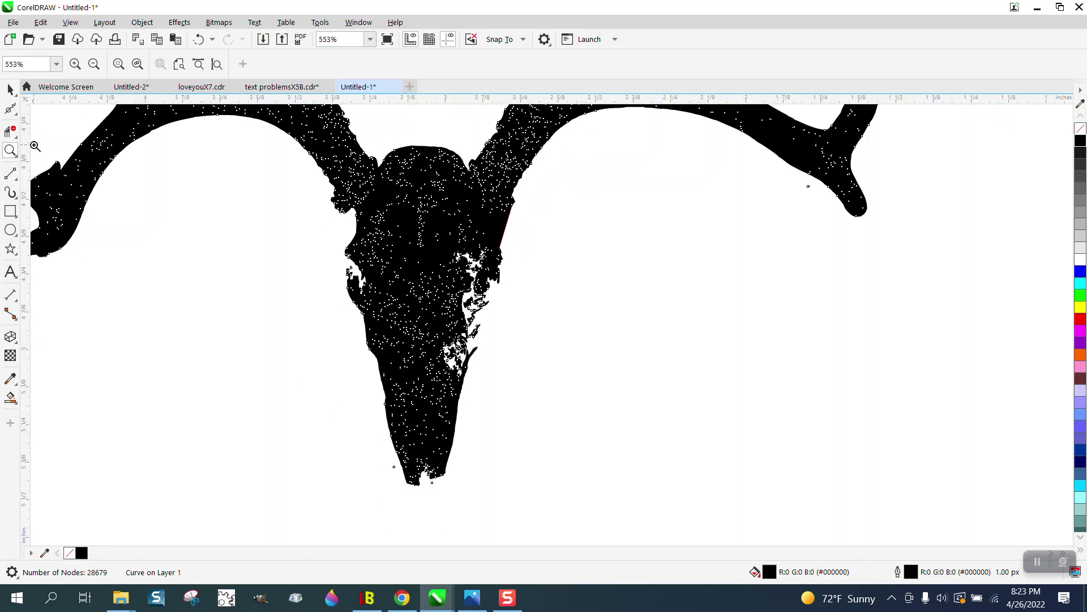
pyautogui.click(10, 89)
pyautogui.click(357, 447)
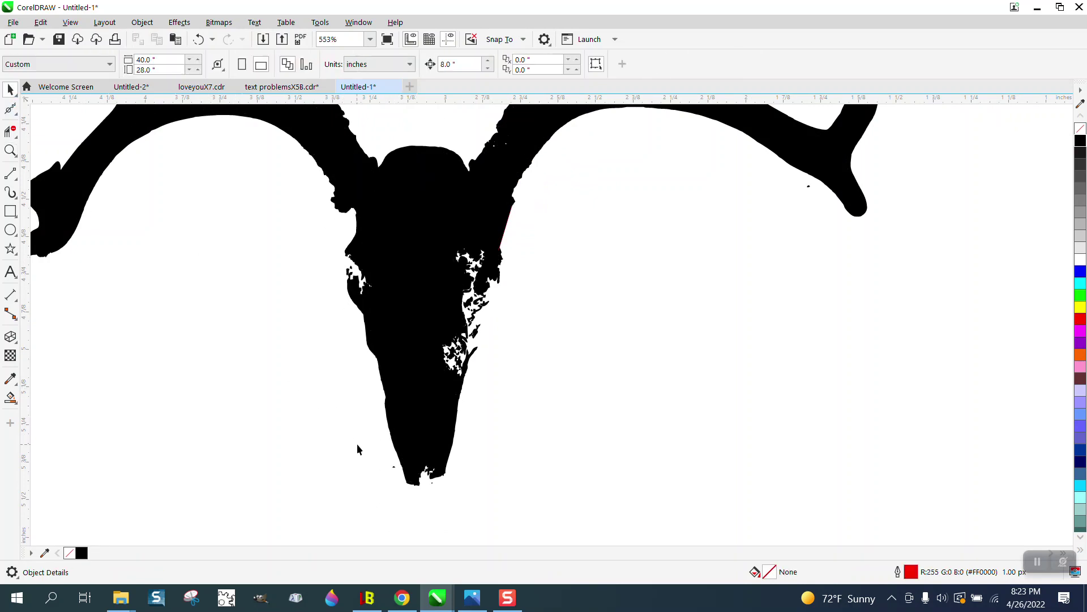
# Select the skull silhouette and use Object > Break Curve Apart on it.
pyautogui.click(395, 472)
pyautogui.click(390, 468)
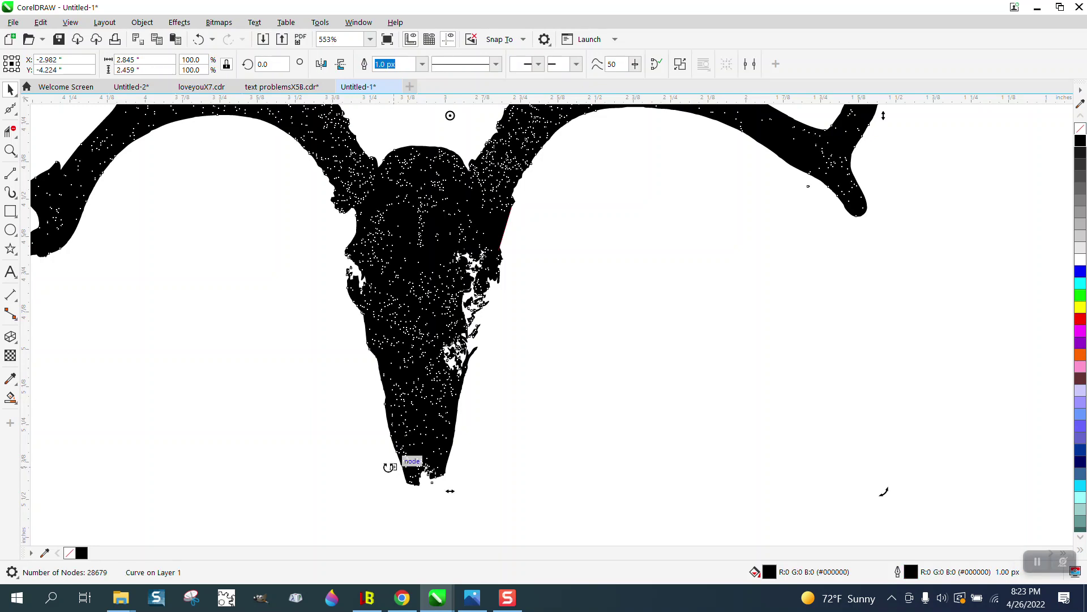
pyautogui.click(142, 22)
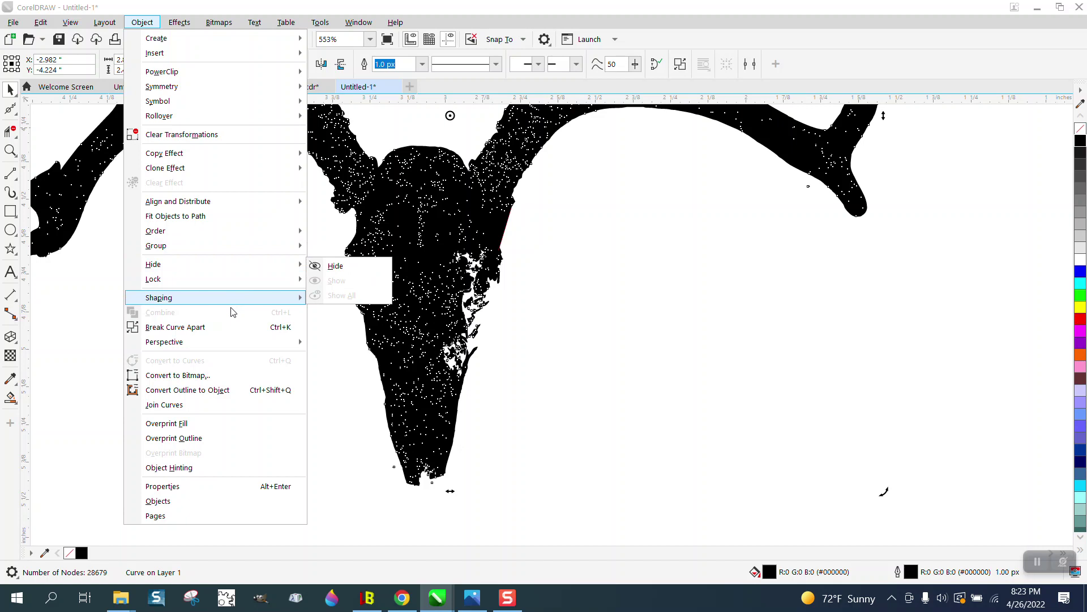
pyautogui.click(227, 326)
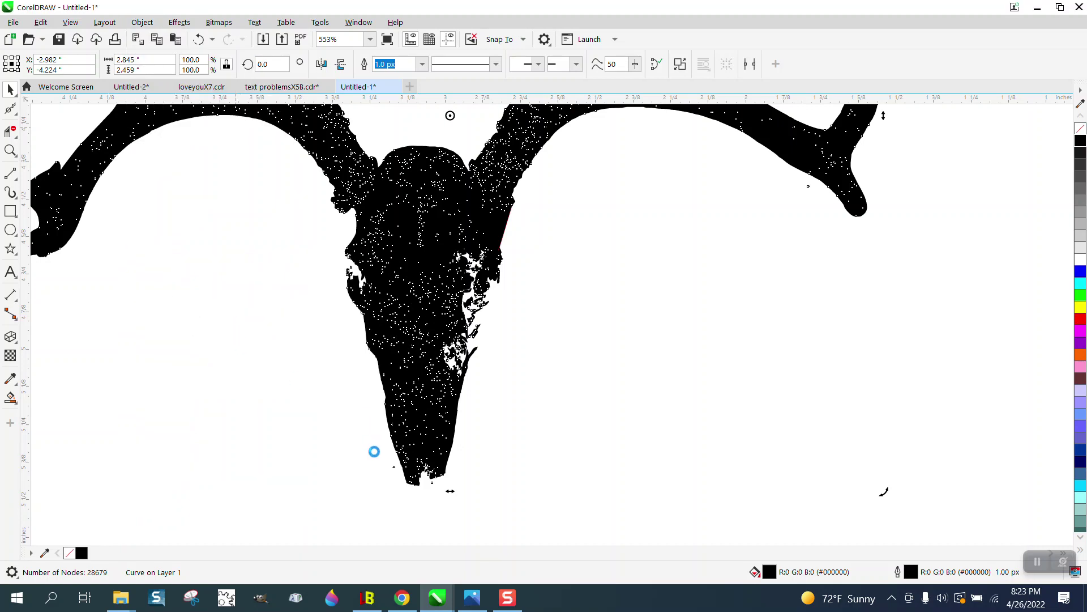
# Click through the small fragments near the skull tip to inspect them.
pyautogui.click(399, 471)
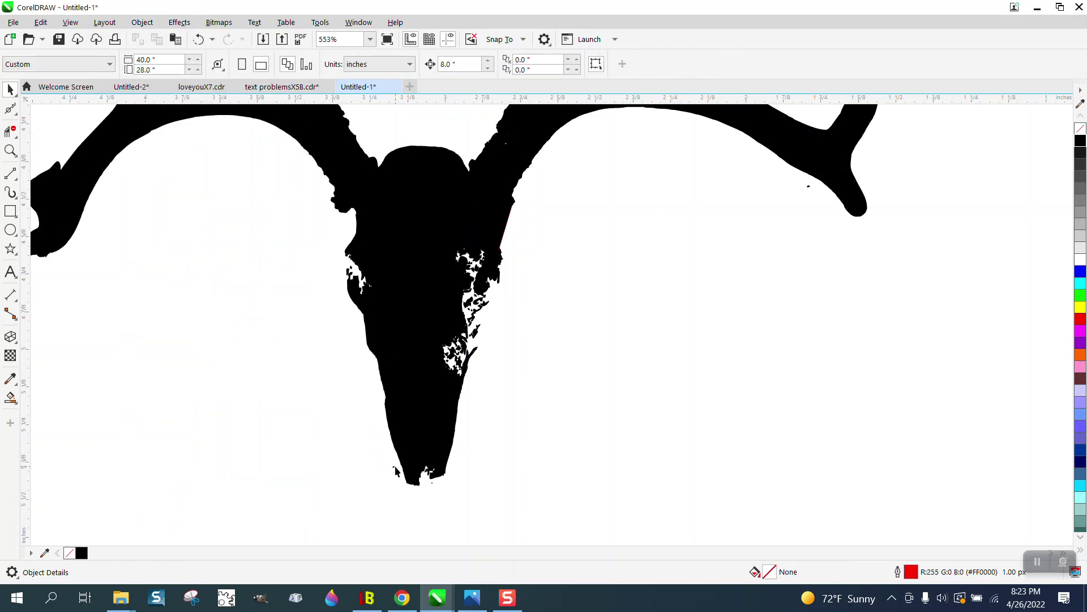
pyautogui.click(395, 468)
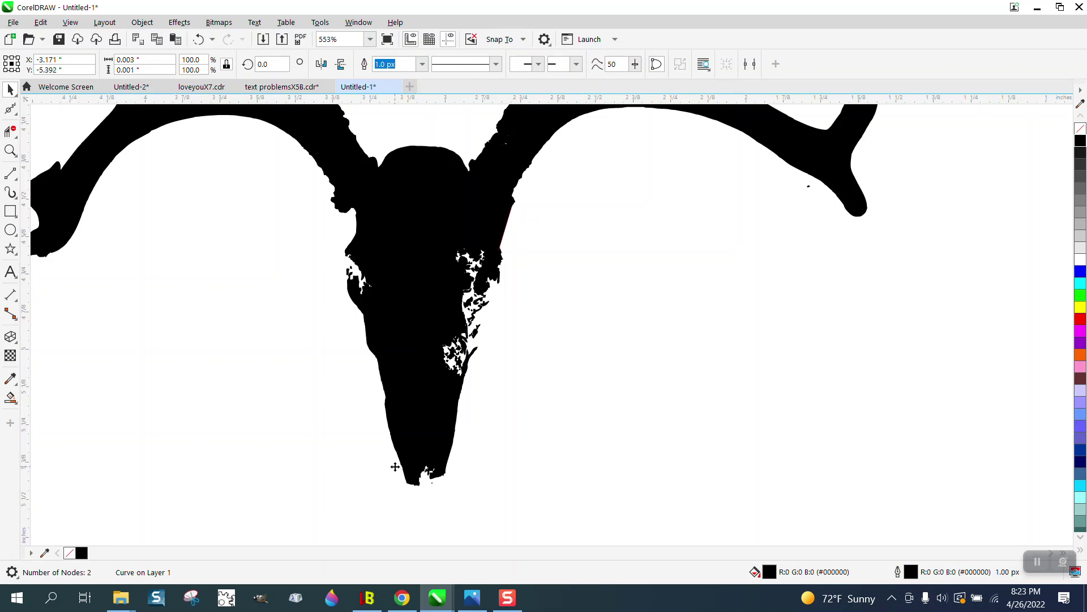
pyautogui.click(463, 483)
pyautogui.click(430, 481)
pyautogui.click(508, 491)
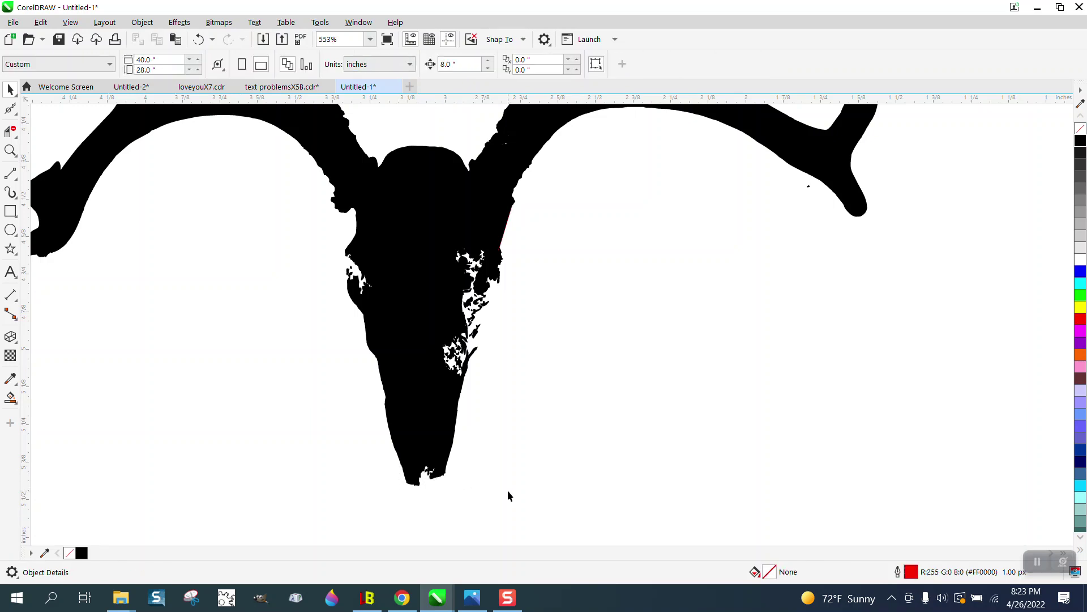
# Delete the tiny stray speck near the right antler.
pyautogui.scroll(-1, 471, 435)
pyautogui.scroll(-1, 471, 436)
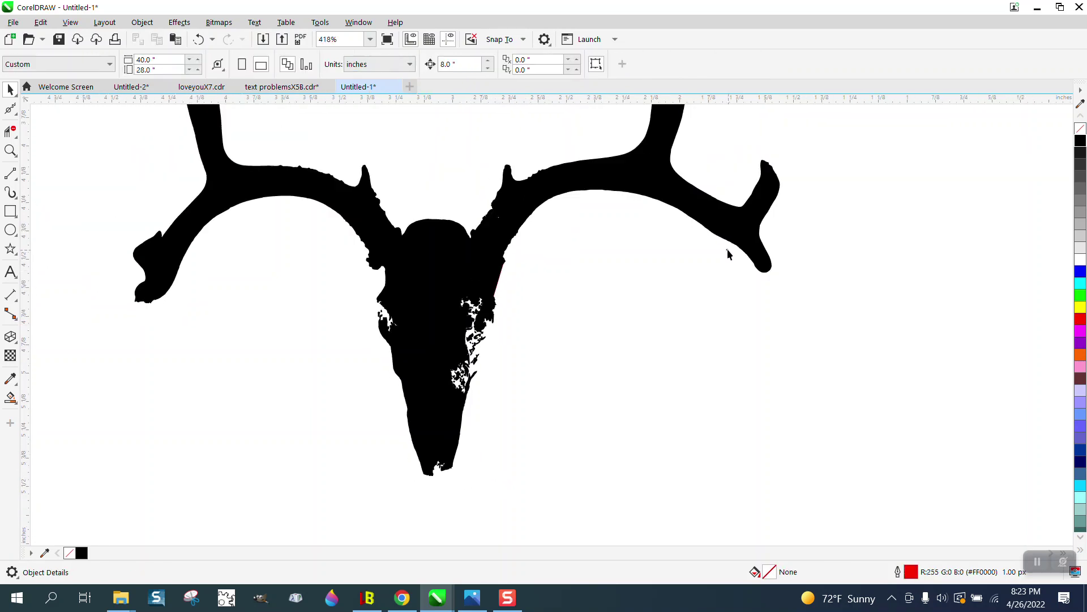
pyautogui.click(728, 251)
pyautogui.press('Delete')
pyautogui.scroll(-1, 691, 311)
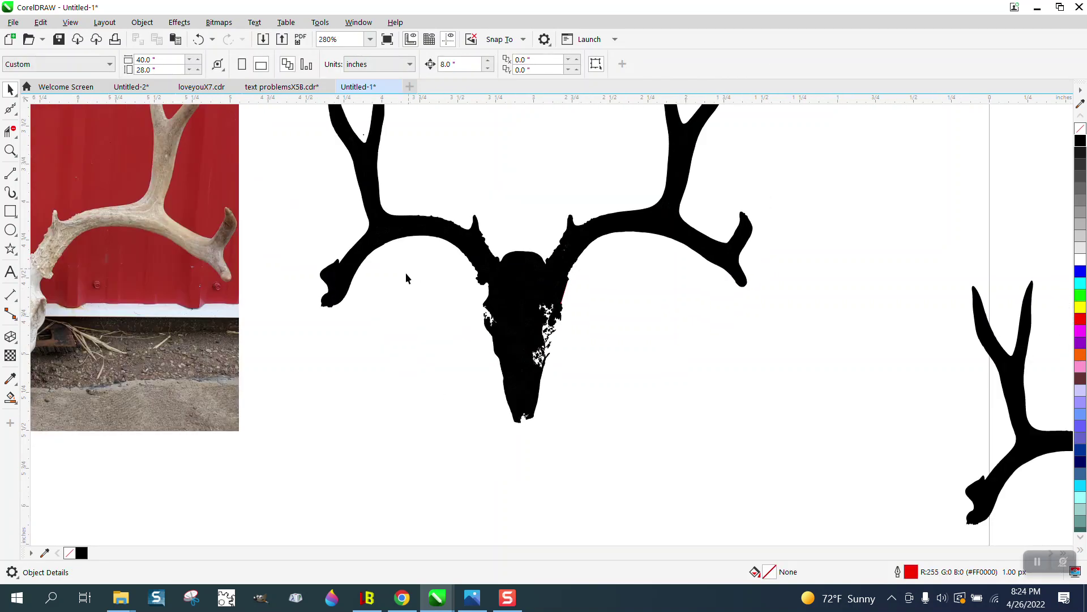
# Draw a yellow rectangle around the silhouette and send it to the back of the page.
pyautogui.scroll(-1, 405, 276)
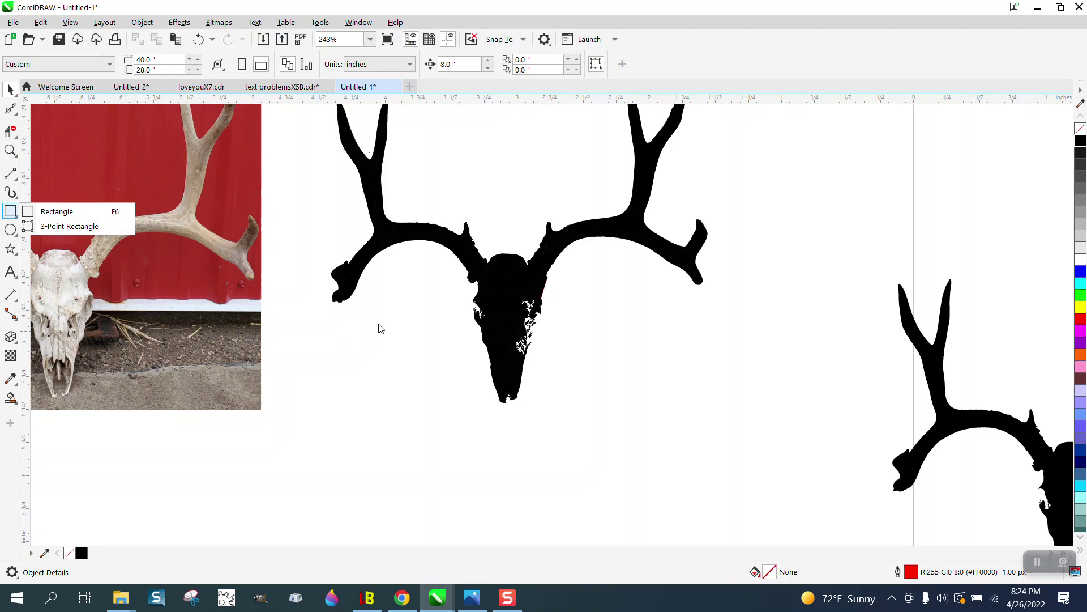
pyautogui.click(68, 212)
pyautogui.scroll(-1, 396, 258)
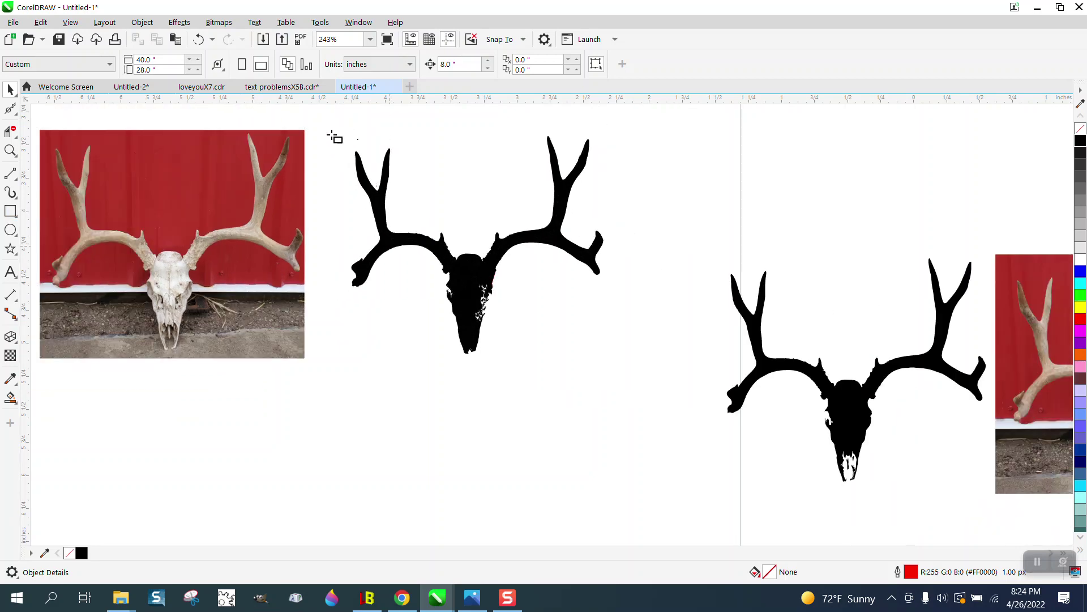
pyautogui.moveTo(331, 125); pyautogui.dragTo(635, 380)
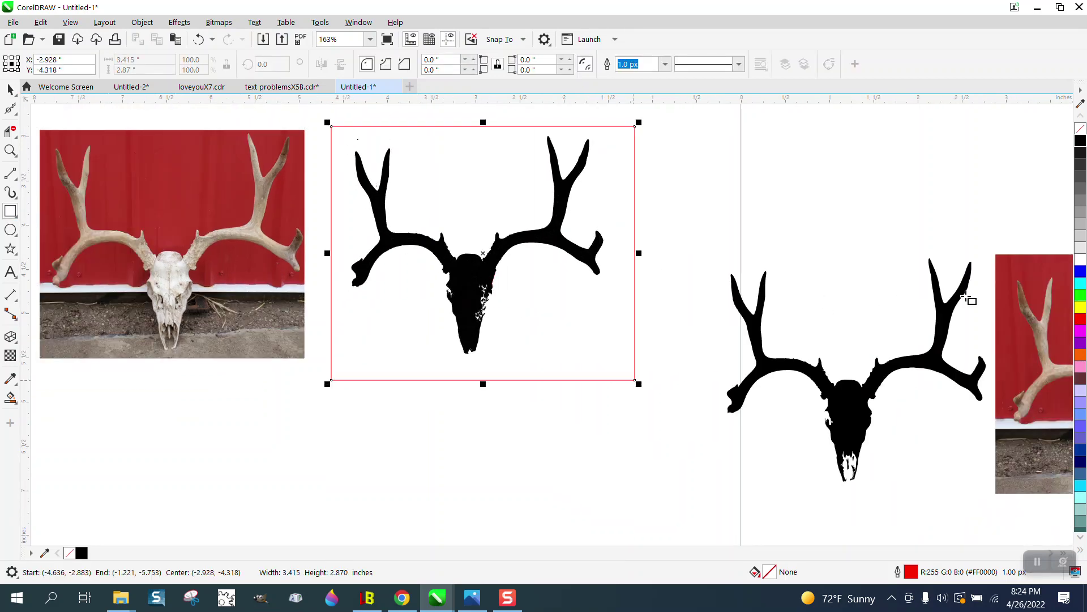
pyautogui.click(1079, 307)
pyautogui.click(142, 23)
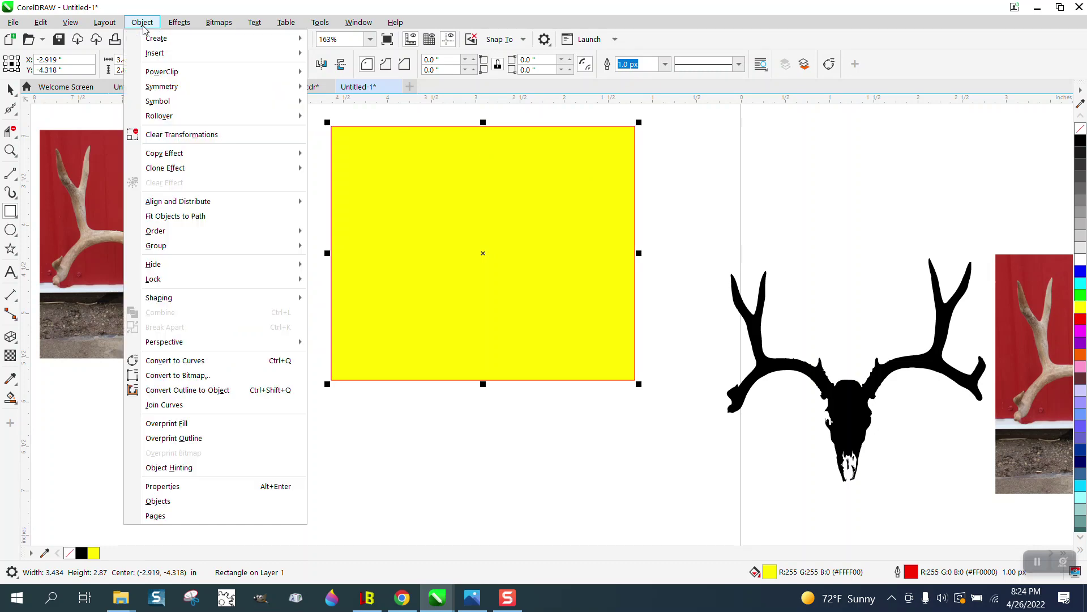
pyautogui.moveTo(164, 234)
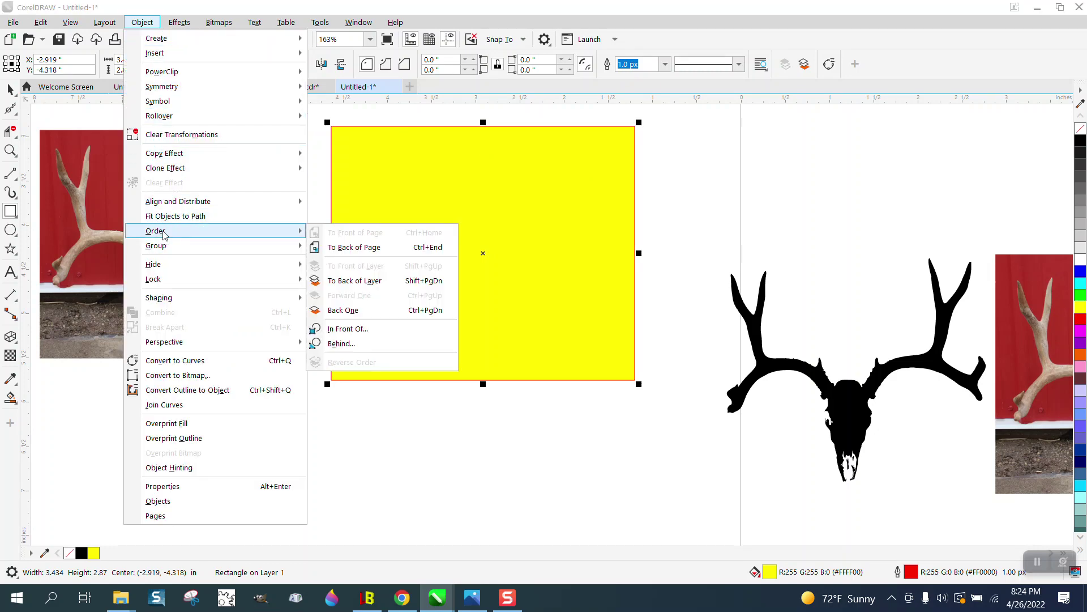
pyautogui.click(321, 247)
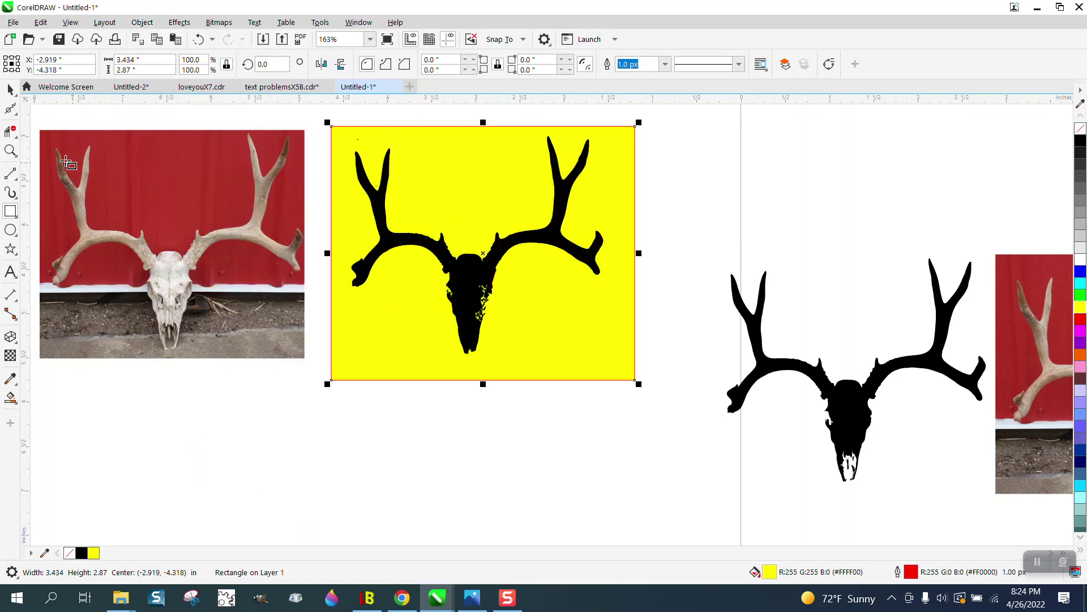
# Zoom in on the skull and right antler against the yellow background.
pyautogui.click(11, 150)
pyautogui.moveTo(430, 214); pyautogui.dragTo(612, 346)
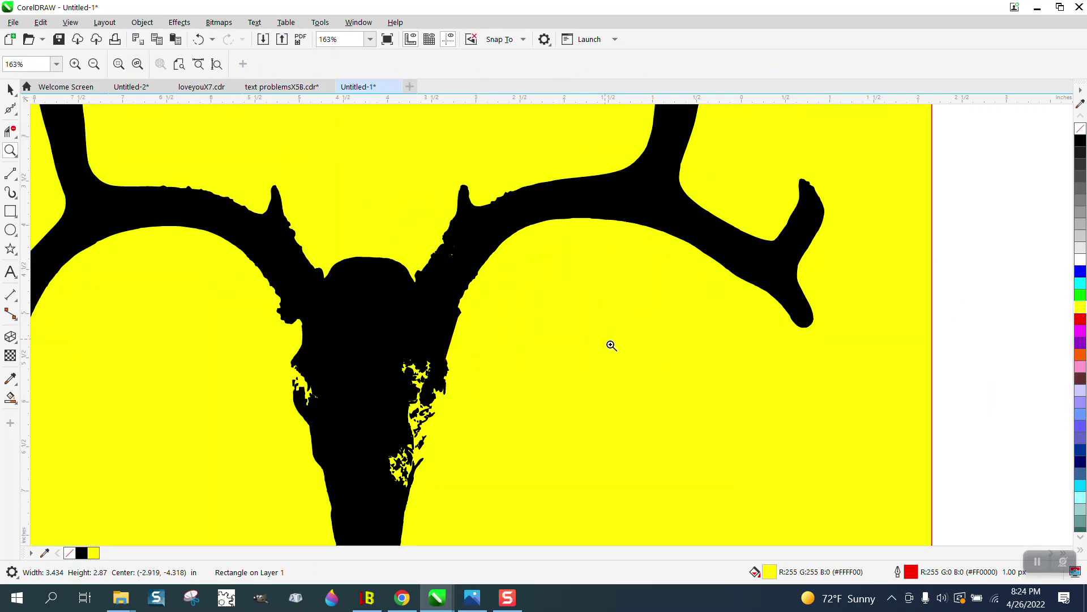
pyautogui.scroll(-4, 507, 273)
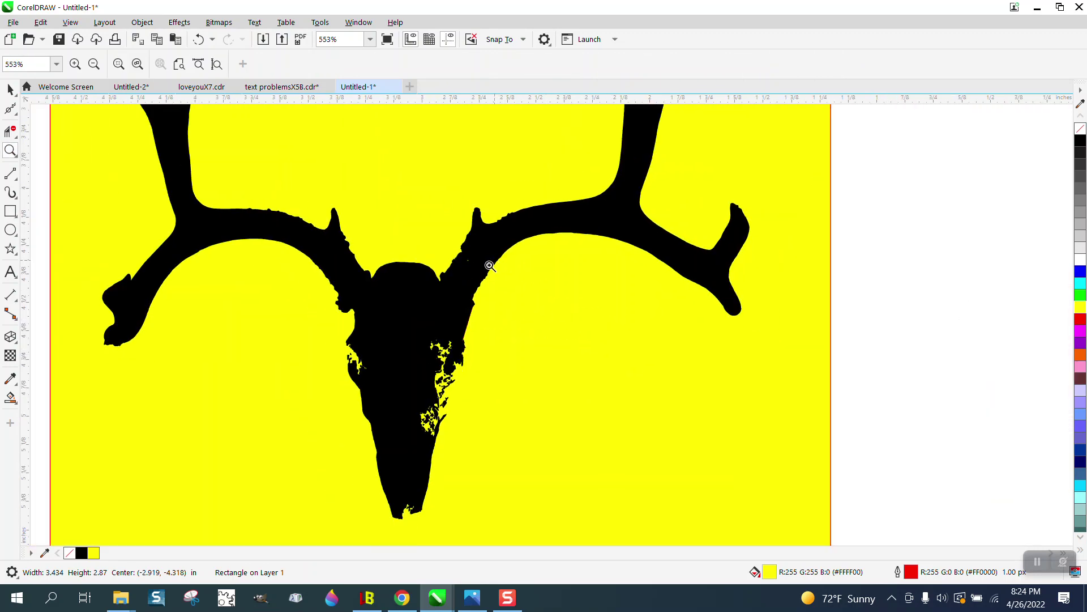